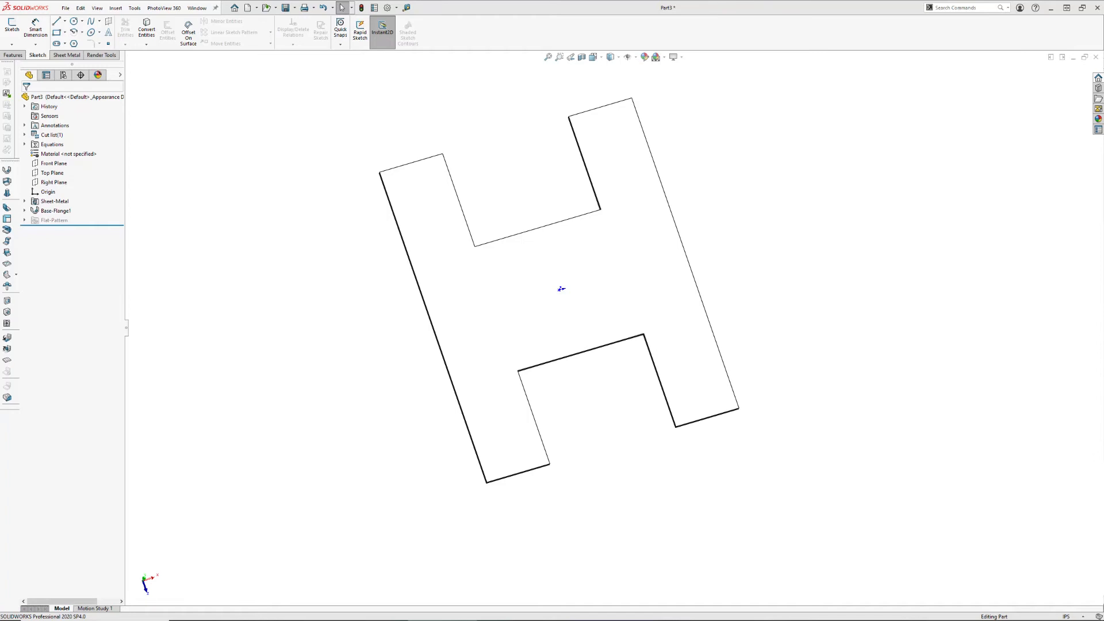
Examine the flat H-shaped sheet metal base flange from several angles
{"action": "middle_click_drag", "start_coordinate": [495, 406], "coordinate": [583, 364]}
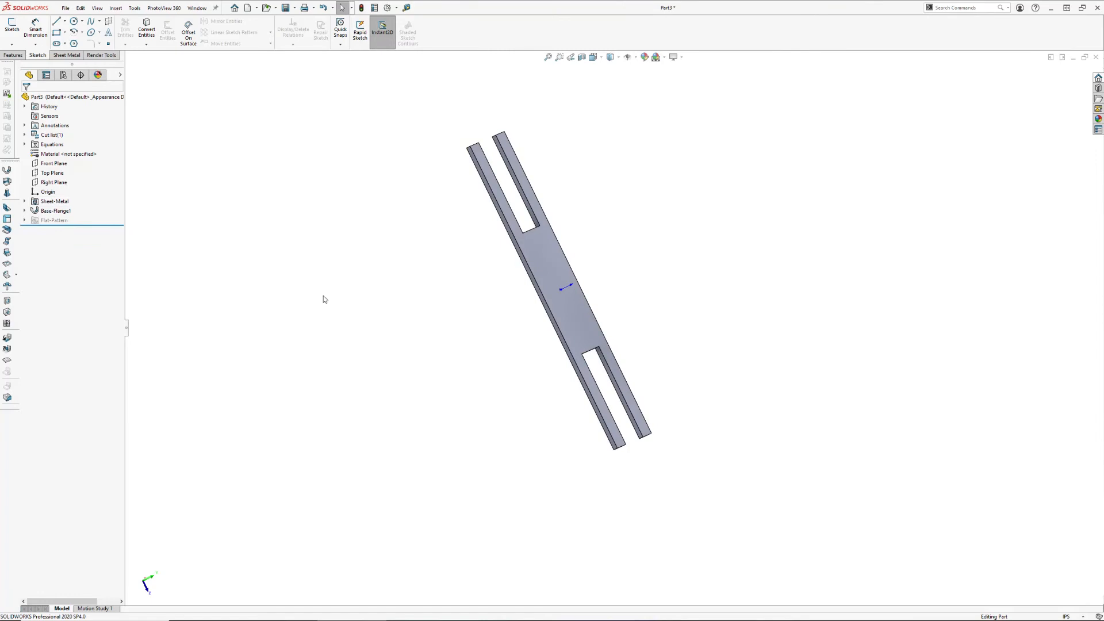
{"action": "mouse_move", "coordinate": [700, 340]}
{"action": "middle_mouse_down"}
{"action": "mouse_move", "coordinate": [596, 382]}
{"action": "mouse_move", "coordinate": [592, 291]}
{"action": "mouse_move", "coordinate": [561, 375]}
{"action": "middle_mouse_up"}
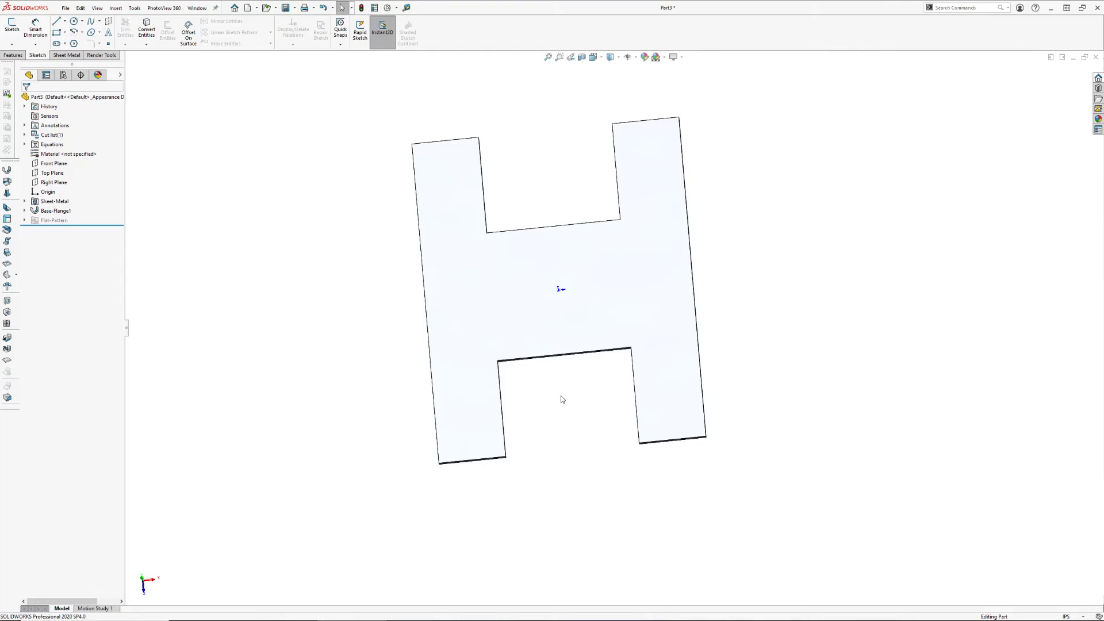
{"action": "left_click", "coordinate": [541, 321]}
{"action": "left_click", "coordinate": [609, 423]}
{"action": "left_click", "coordinate": [533, 313]}
{"action": "left_click", "coordinate": [545, 366]}
{"action": "left_click", "coordinate": [522, 314]}
{"action": "middle_click_drag", "start_coordinate": [582, 402], "coordinate": [599, 448]}
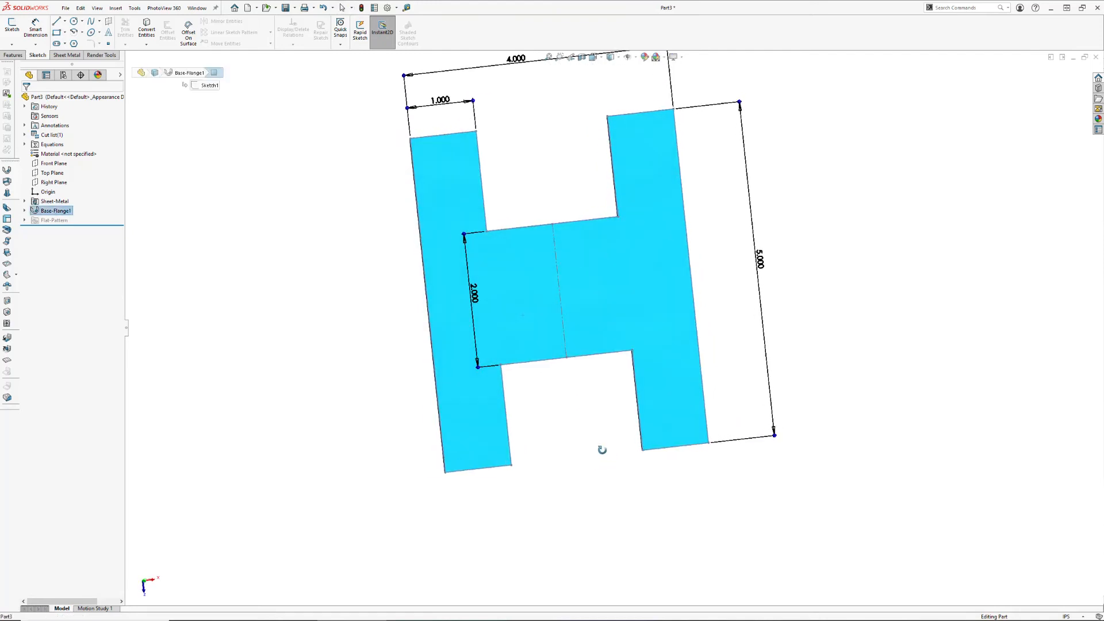
{"action": "left_click", "coordinate": [357, 395]}
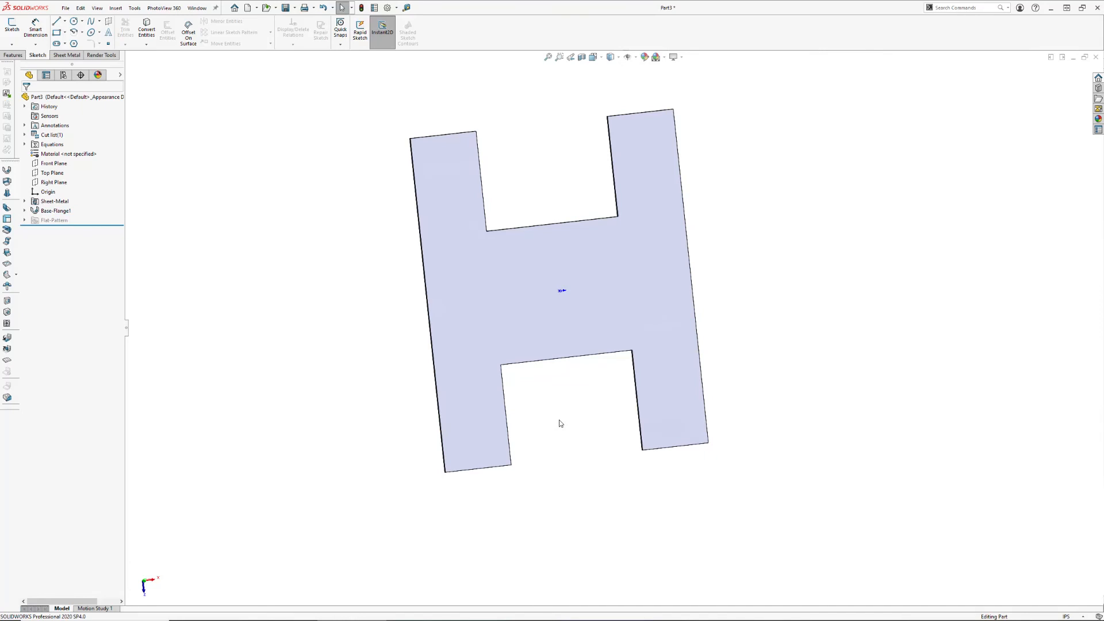
Start a new sketch on the large flat face of the H-shaped flange, viewed normal to the face
{"action": "left_click", "coordinate": [518, 322]}
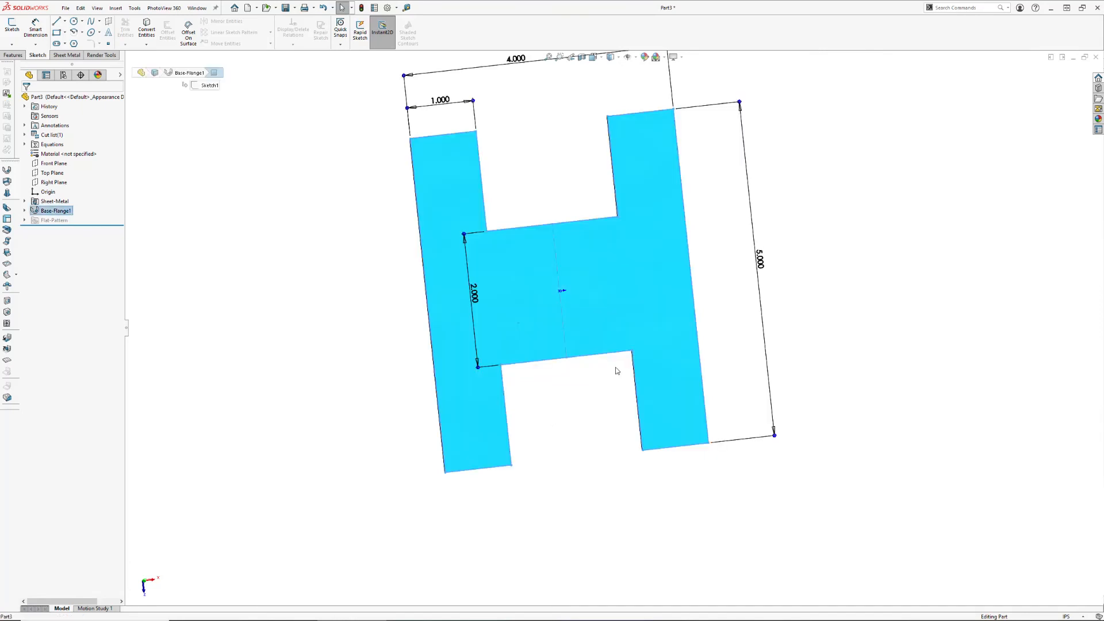
{"action": "key", "text": "ctrl+8"}
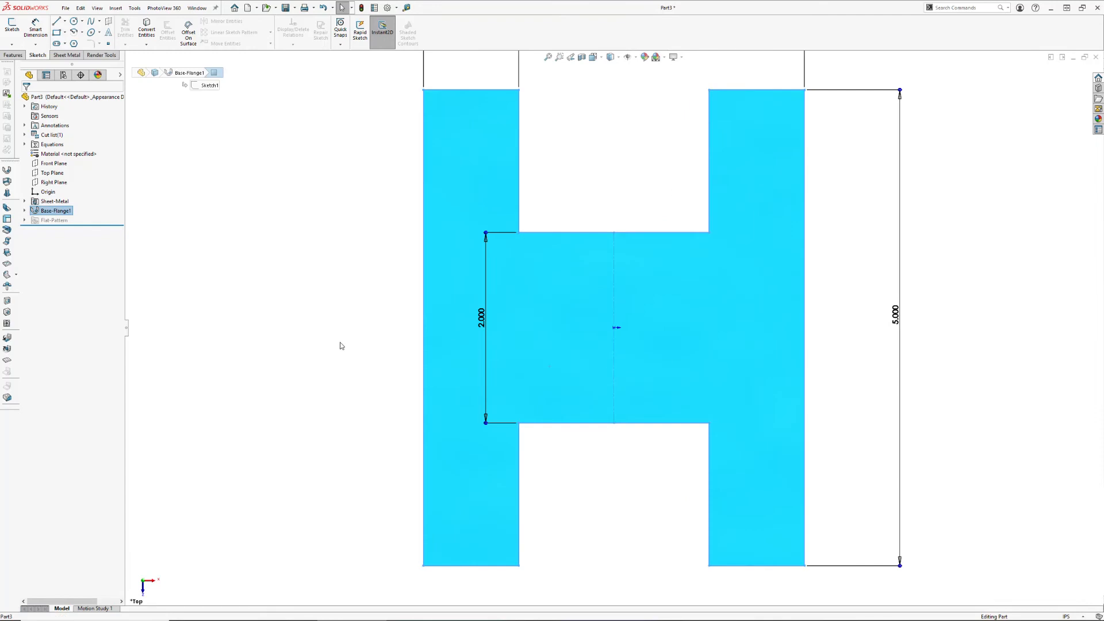
{"action": "left_click", "coordinate": [308, 327]}
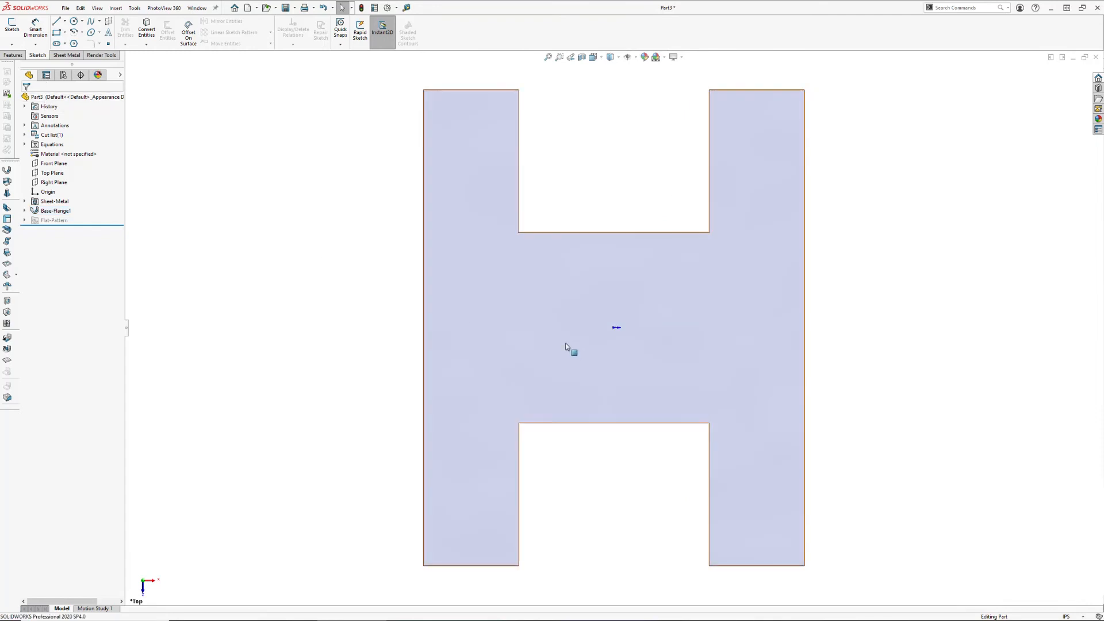
{"action": "left_click", "coordinate": [504, 313]}
{"action": "left_click", "coordinate": [545, 290]}
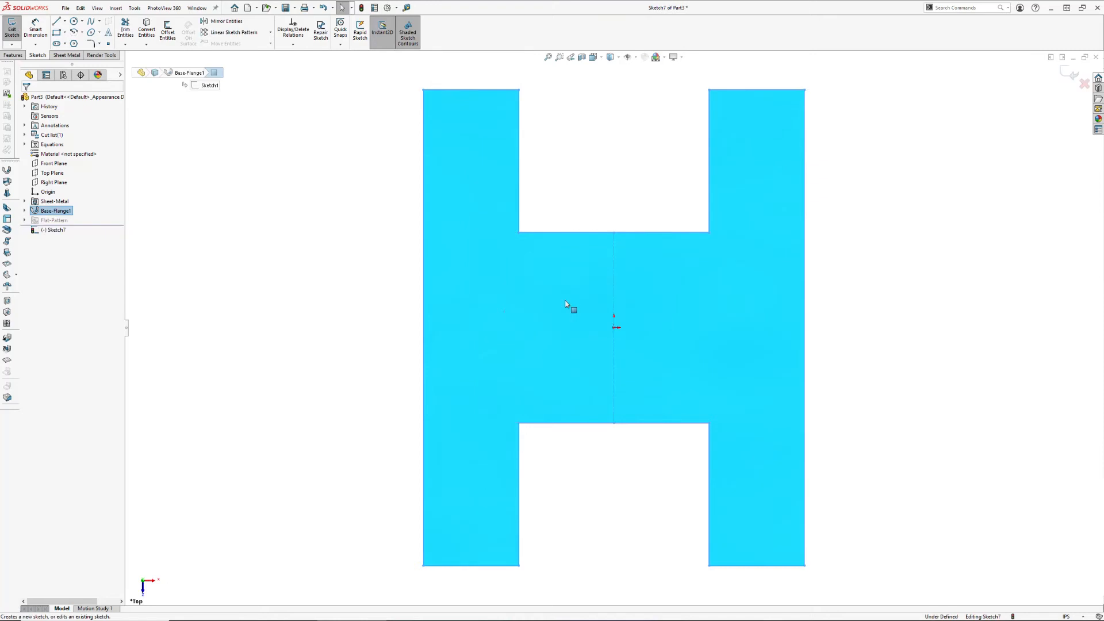
{"action": "left_click", "coordinate": [316, 292]}
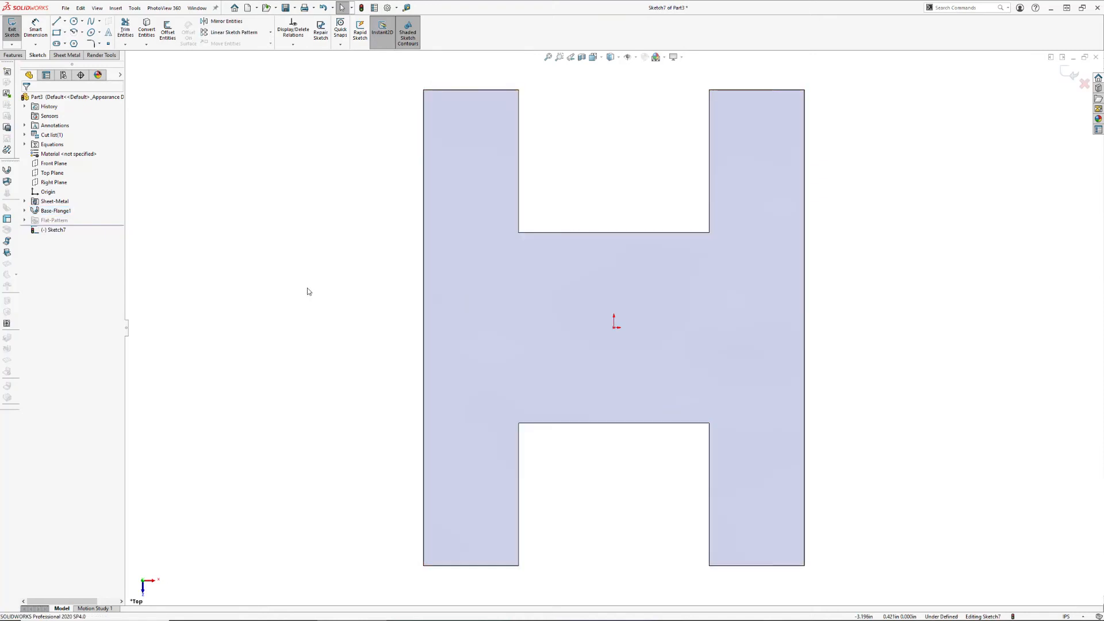
Sketch a horizontal line 1.000 in long across the upper-left leg, from its outer edge to its inner edge
{"action": "left_click", "coordinate": [56, 22]}
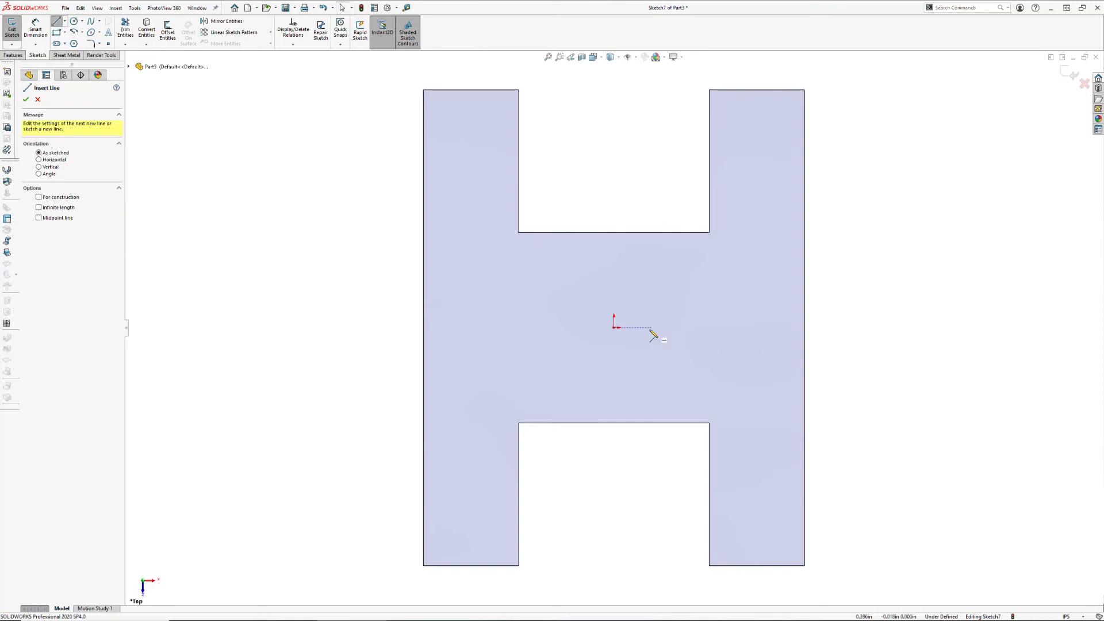
{"action": "left_click", "coordinate": [424, 171]}
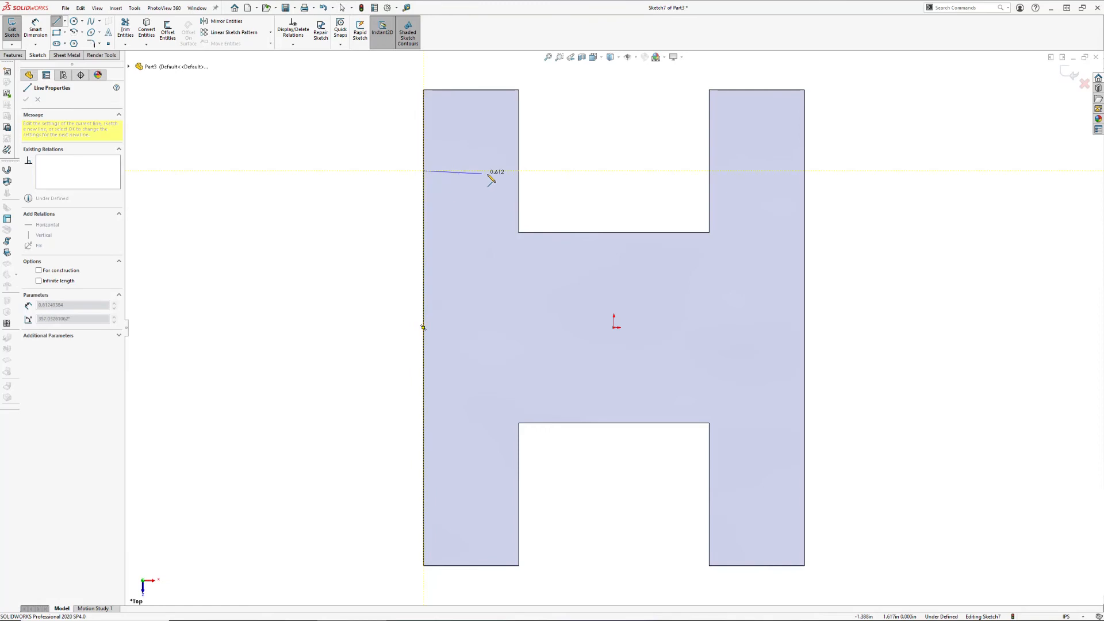
{"action": "left_click", "coordinate": [518, 171]}
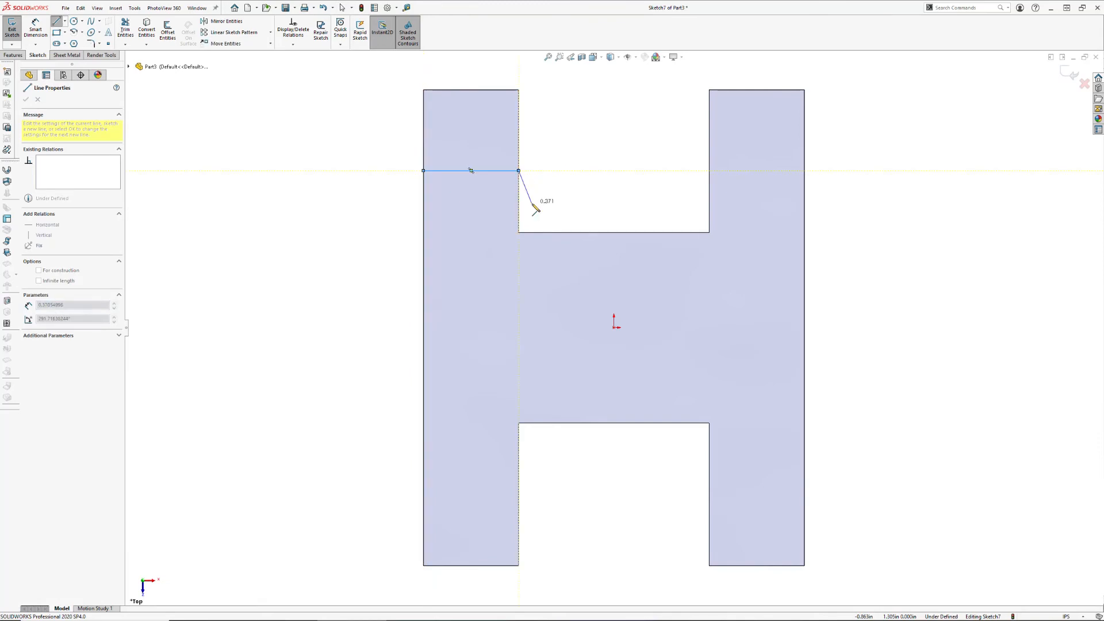
{"action": "key", "text": "Escape"}
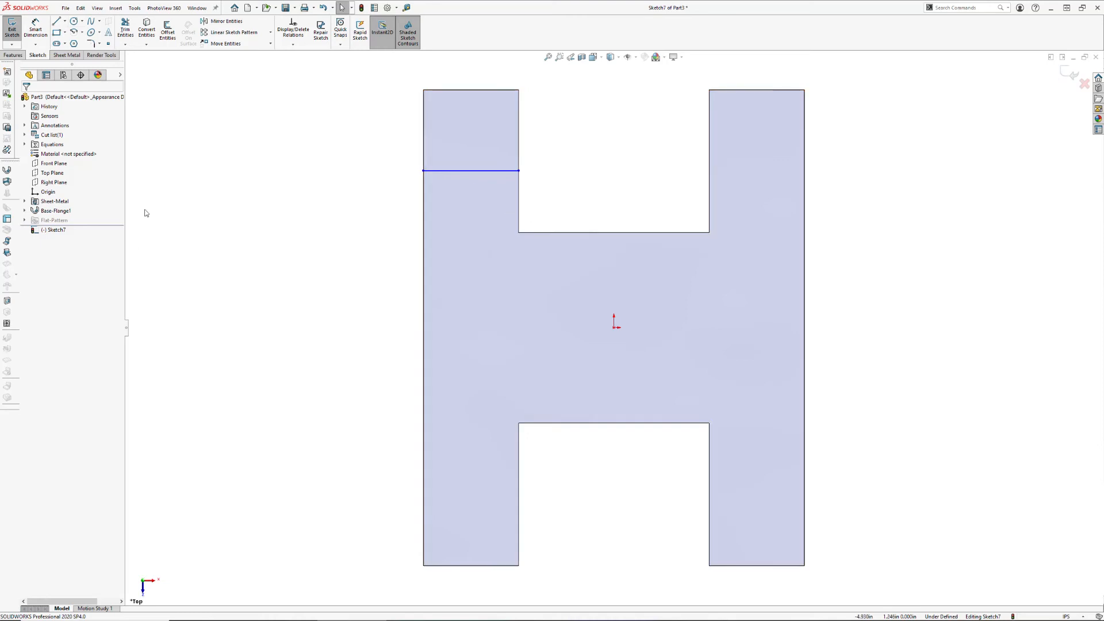
Start a Sketched Bend from the line, with the flange face on the central body side held fixed
{"action": "left_click", "coordinate": [7, 253]}
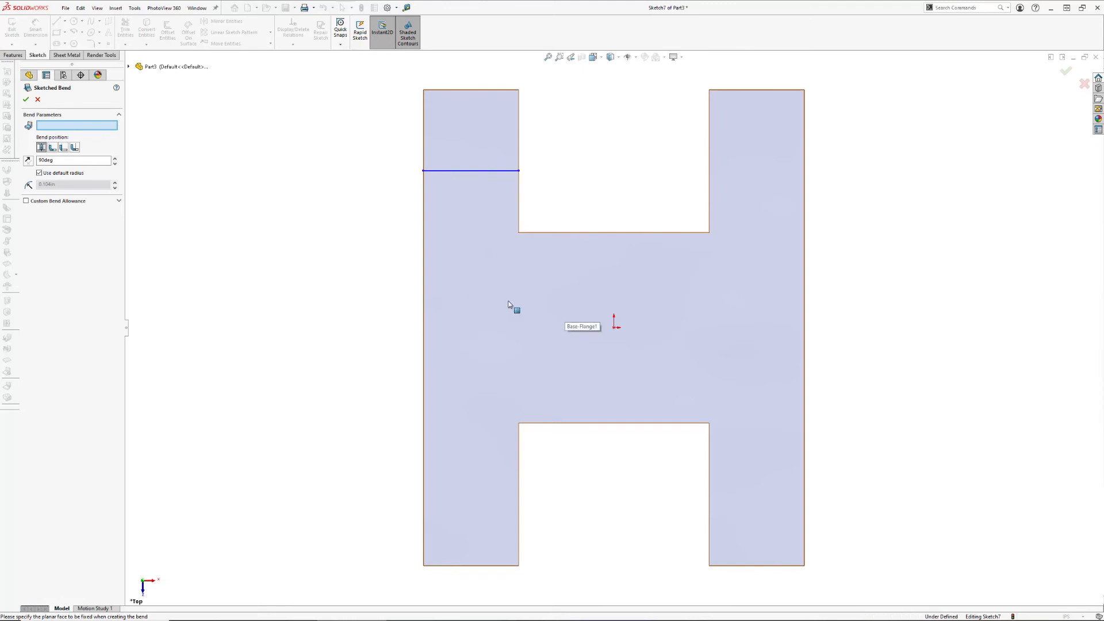
{"action": "left_click", "coordinate": [577, 296]}
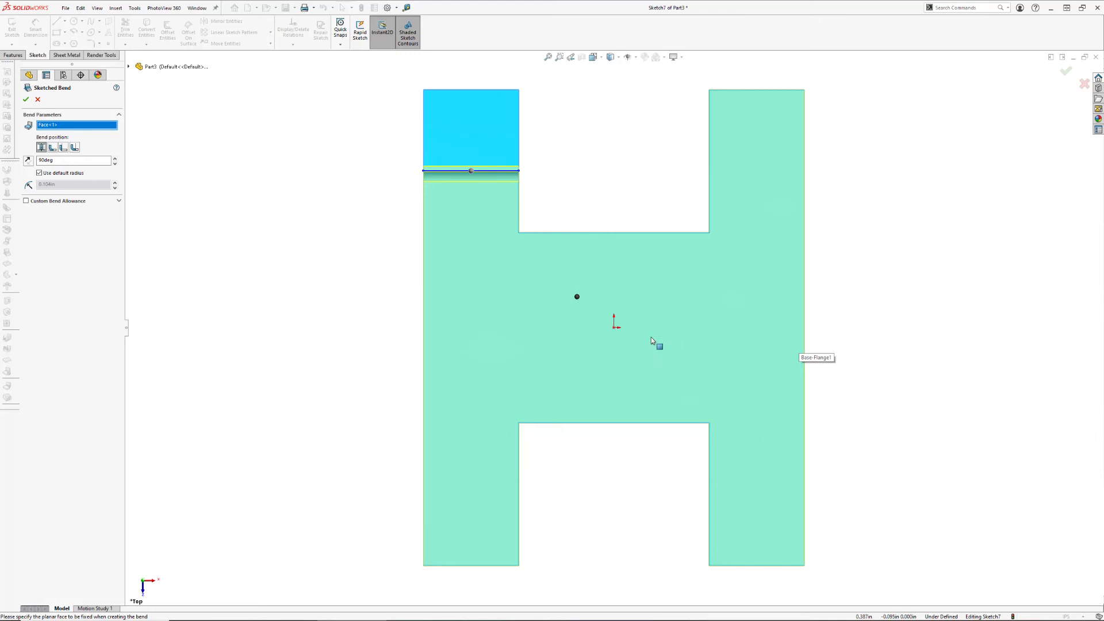
{"action": "middle_click_drag", "start_coordinate": [588, 319], "coordinate": [648, 274]}
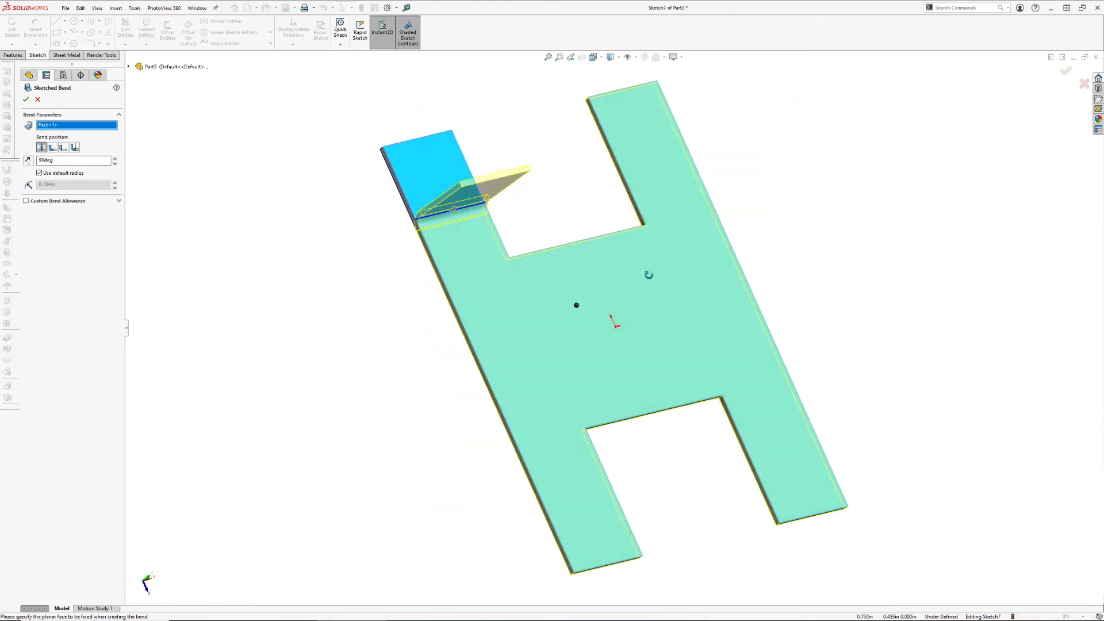
Compare the bend positions and both bend directions, keeping Bend Outside with the original upward direction
{"action": "left_click", "coordinate": [52, 148]}
{"action": "left_click", "coordinate": [42, 147]}
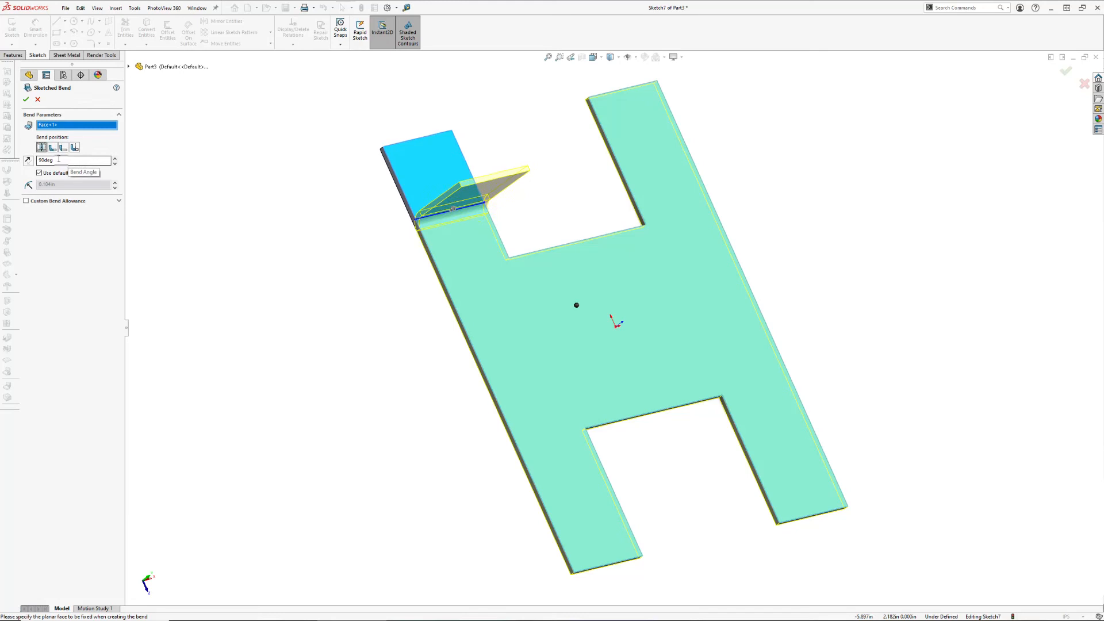
{"action": "left_click", "coordinate": [52, 147]}
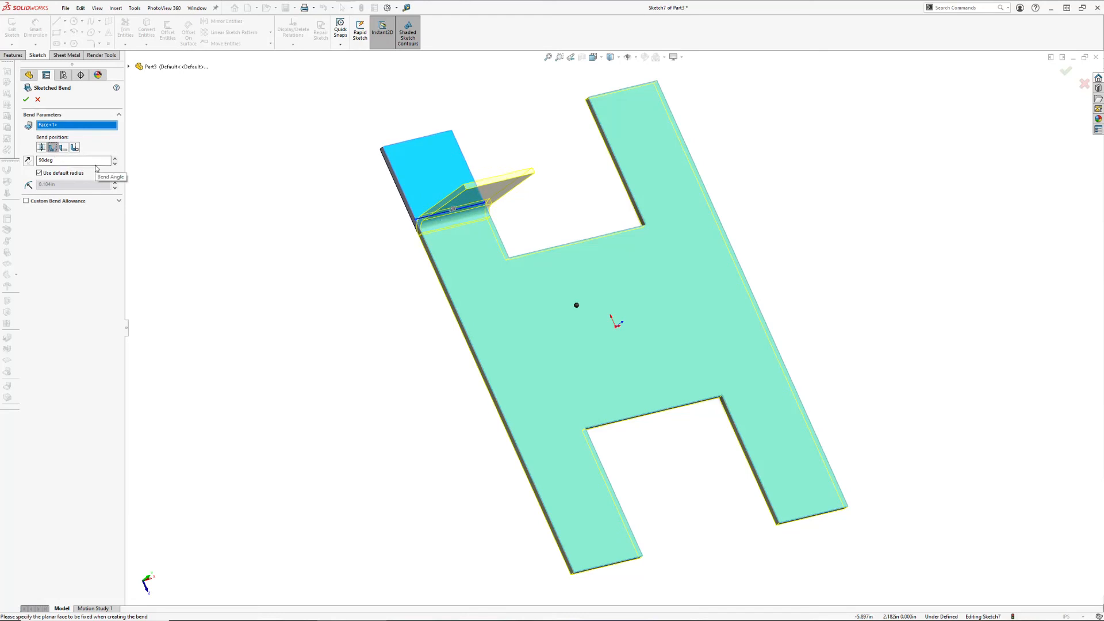
{"action": "left_click", "coordinate": [64, 147]}
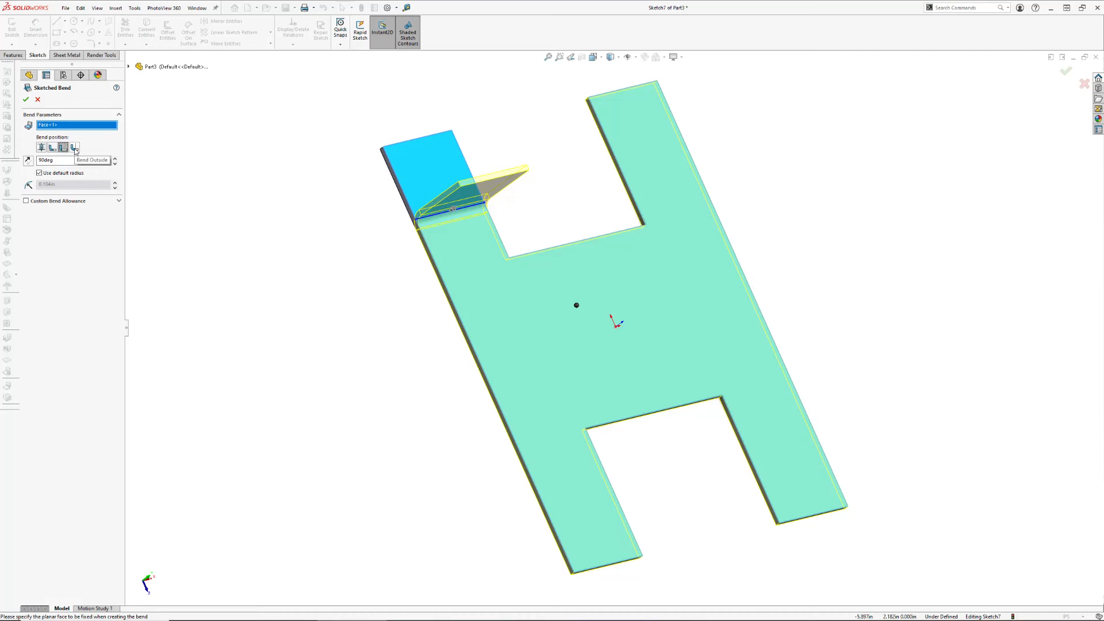
{"action": "left_click", "coordinate": [75, 149]}
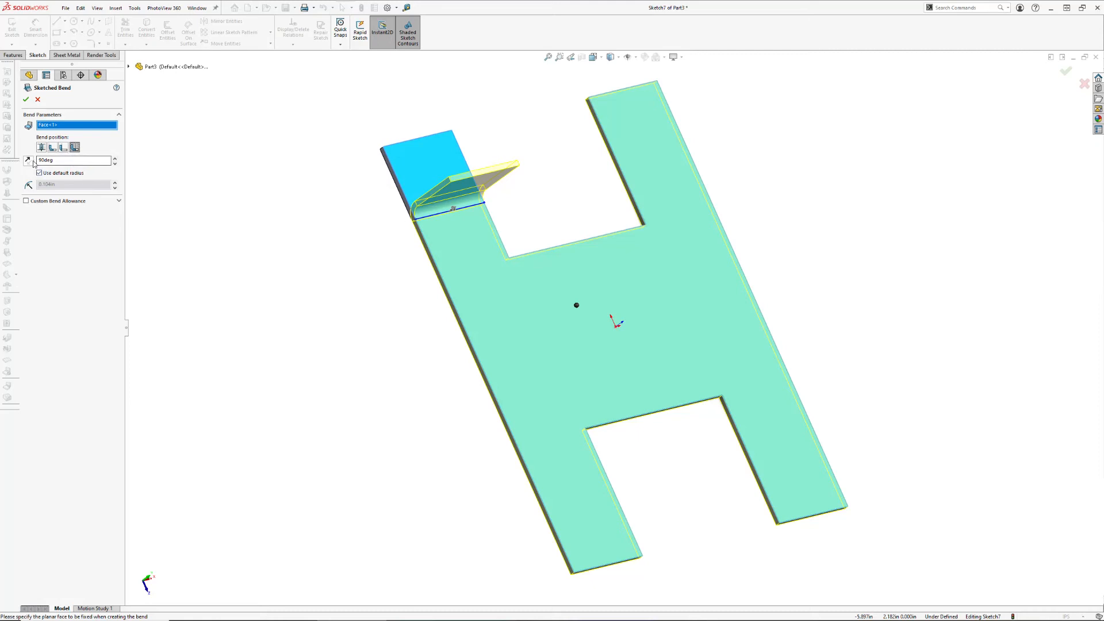
{"action": "left_click", "coordinate": [28, 161]}
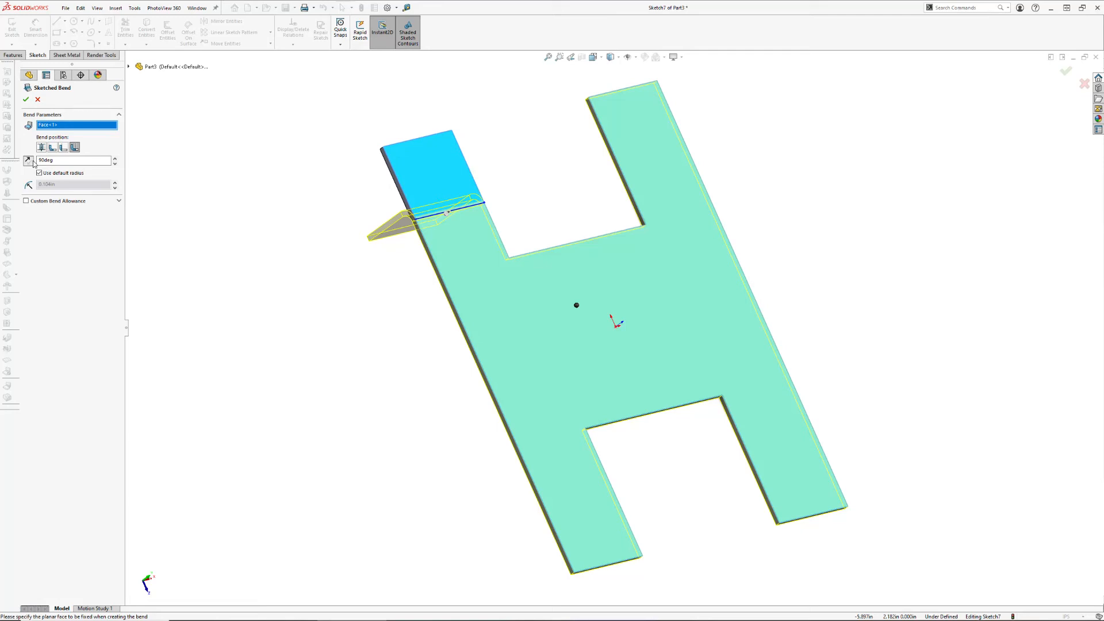
{"action": "left_click", "coordinate": [29, 161]}
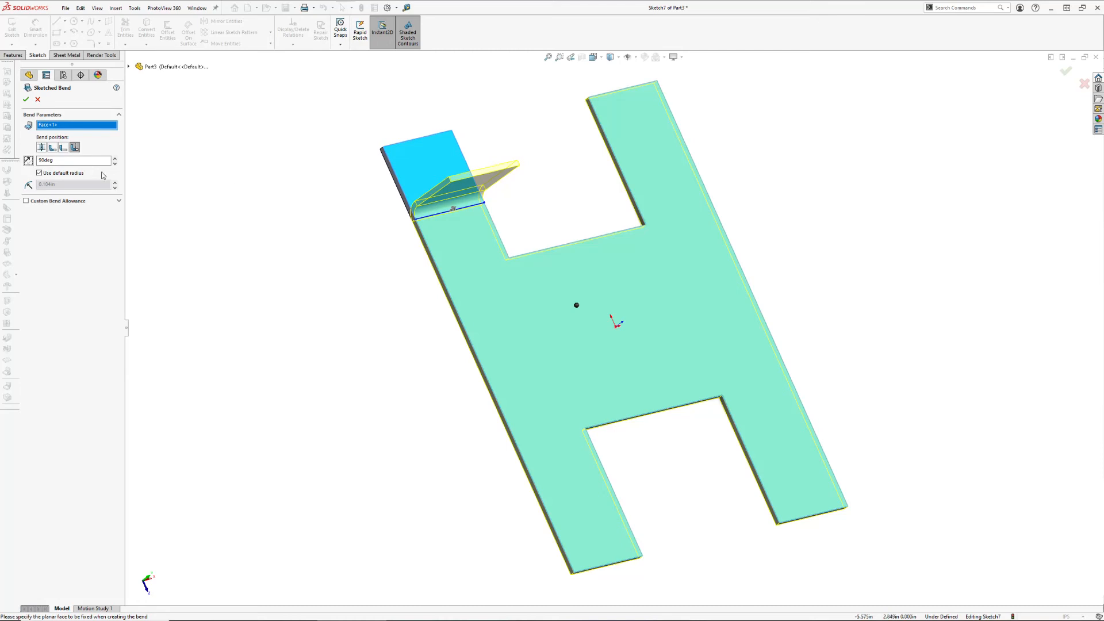
Try a bend angle of 45 degrees and set it back to 90 degrees
{"action": "left_click_drag", "start_coordinate": [56, 162], "coordinate": [33, 162]}
{"action": "type", "text": "45deg"}
{"action": "left_click_drag", "start_coordinate": [68, 161], "coordinate": [32, 160]}
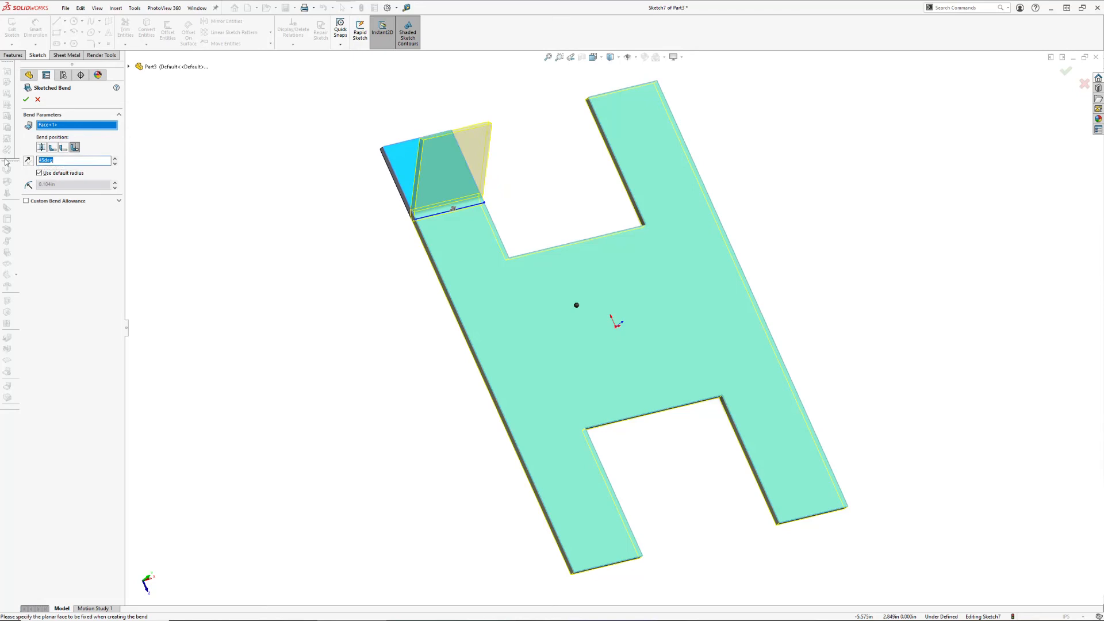
{"action": "type", "text": "9"}
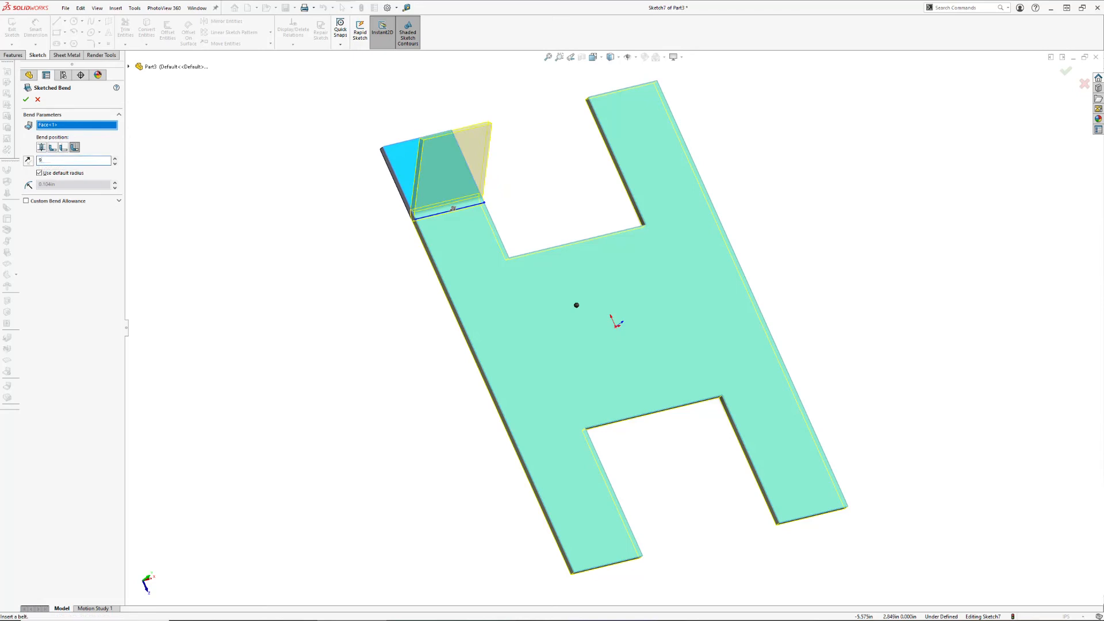
{"action": "type", "text": "0"}
{"action": "key", "text": "Tab"}
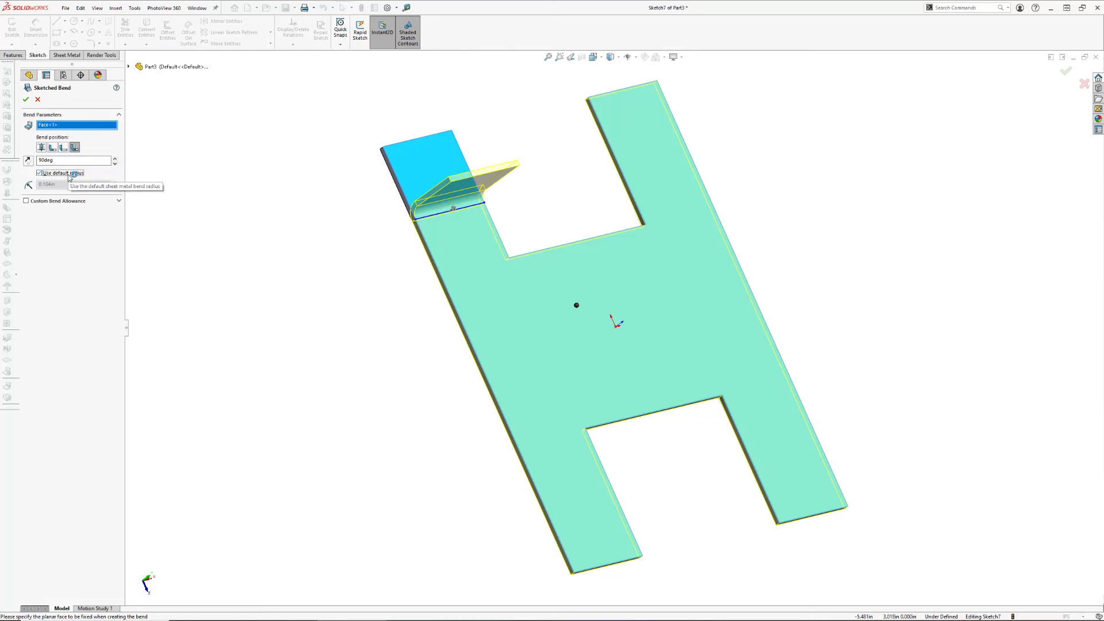
Look at the feature list and the custom bend allowance options, and cancel the sketched bend
{"action": "left_click", "coordinate": [129, 67]}
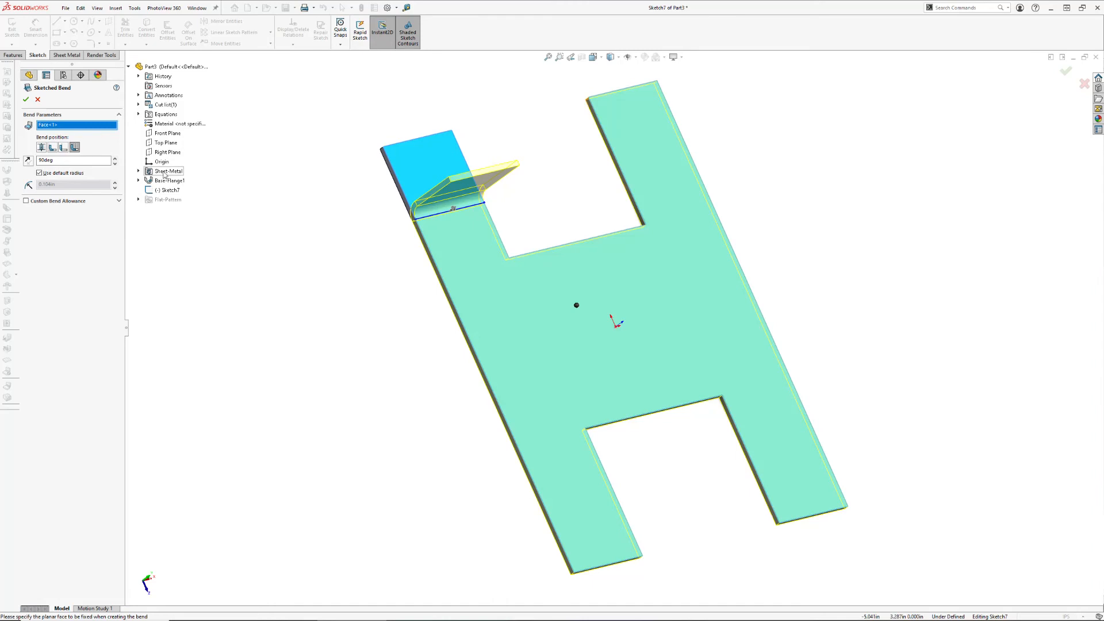
{"action": "left_click", "coordinate": [129, 67]}
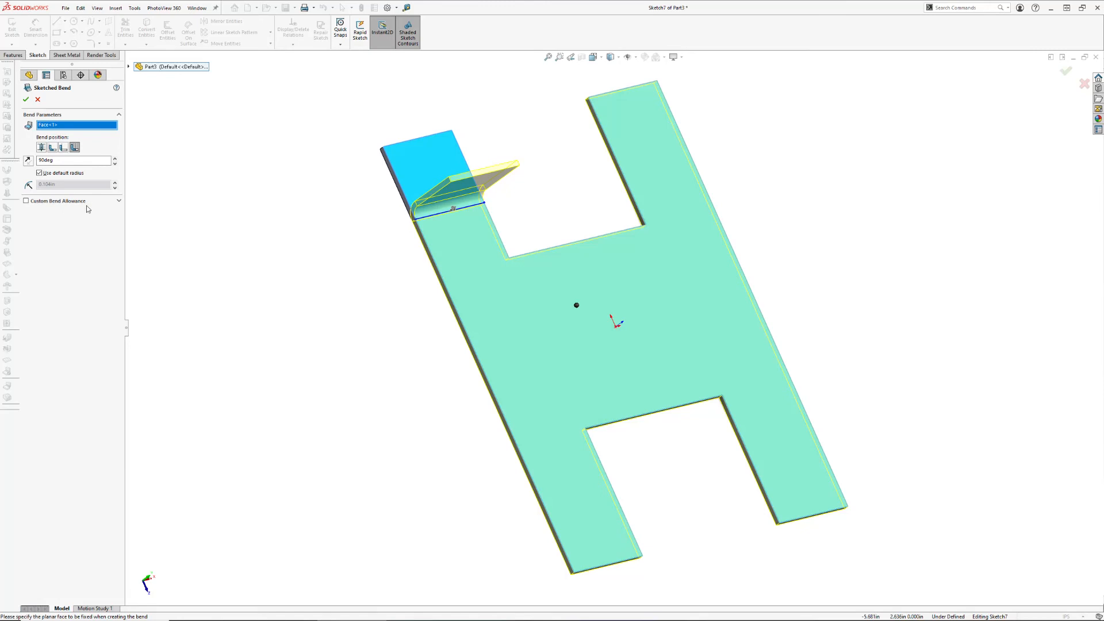
{"action": "left_click", "coordinate": [119, 202]}
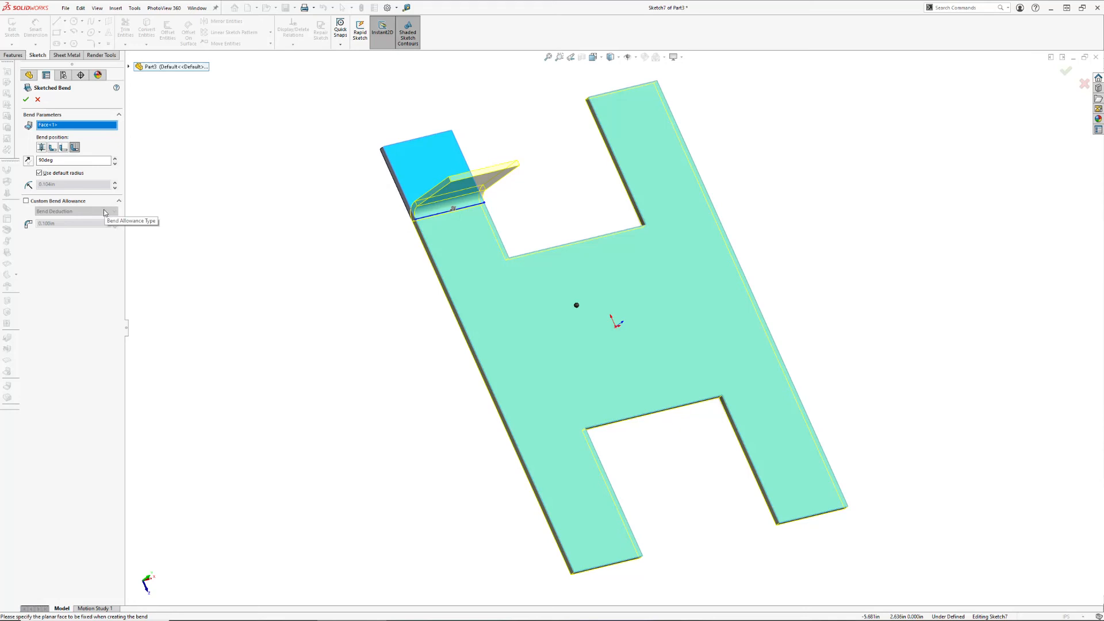
{"action": "left_click", "coordinate": [38, 99]}
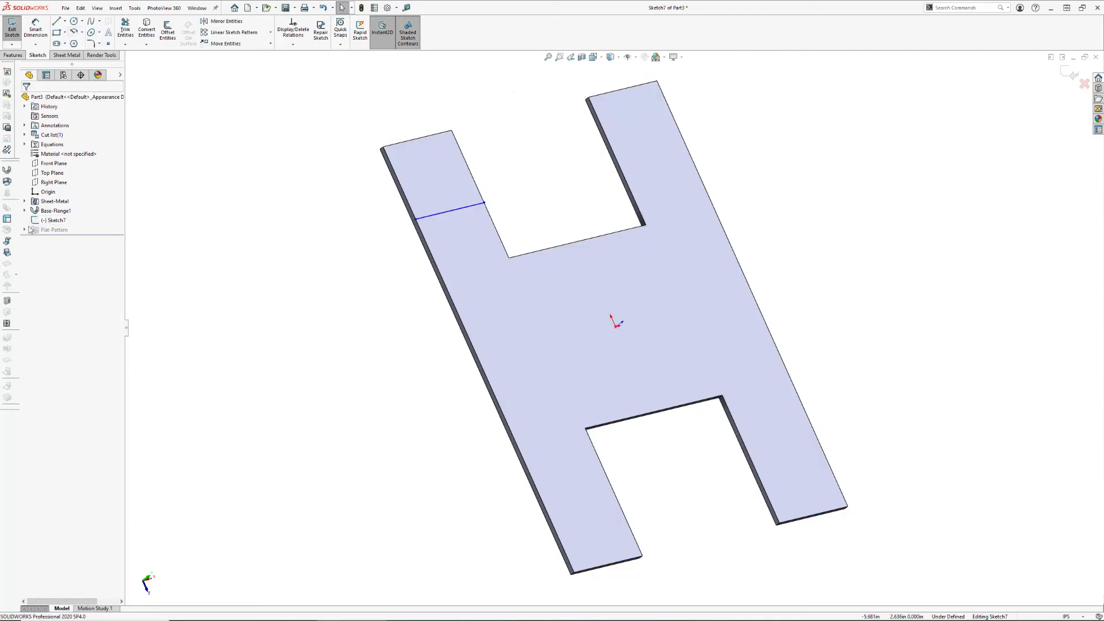
Create a 90-degree sketched bend along the line, with the central body face fixed, Bend Outside position and default radius
{"action": "left_click", "coordinate": [8, 253]}
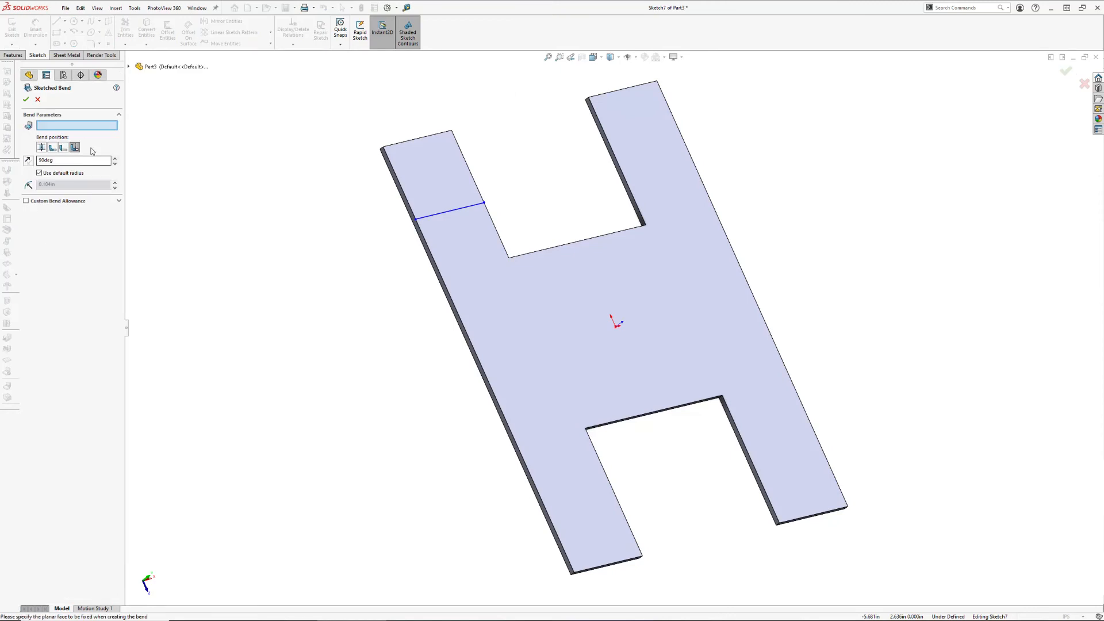
{"action": "left_click", "coordinate": [542, 300]}
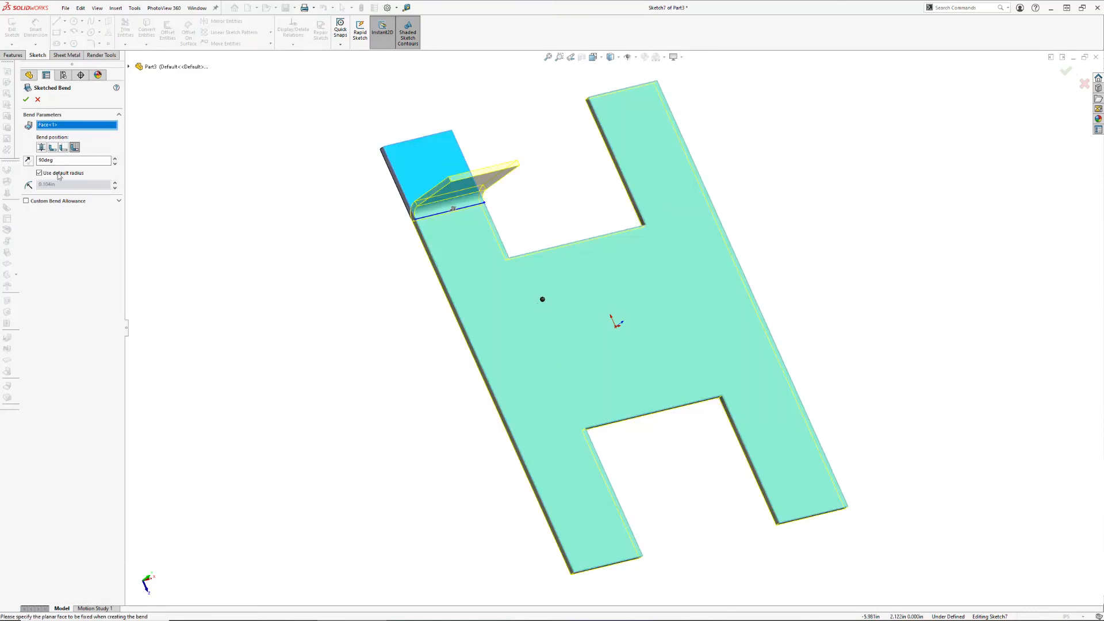
{"action": "left_click", "coordinate": [25, 101]}
{"action": "mouse_move", "coordinate": [458, 401]}
{"action": "middle_mouse_down"}
{"action": "mouse_move", "coordinate": [394, 289]}
{"action": "mouse_move", "coordinate": [431, 311]}
{"action": "mouse_move", "coordinate": [435, 356]}
{"action": "mouse_move", "coordinate": [422, 362]}
{"action": "middle_mouse_up"}
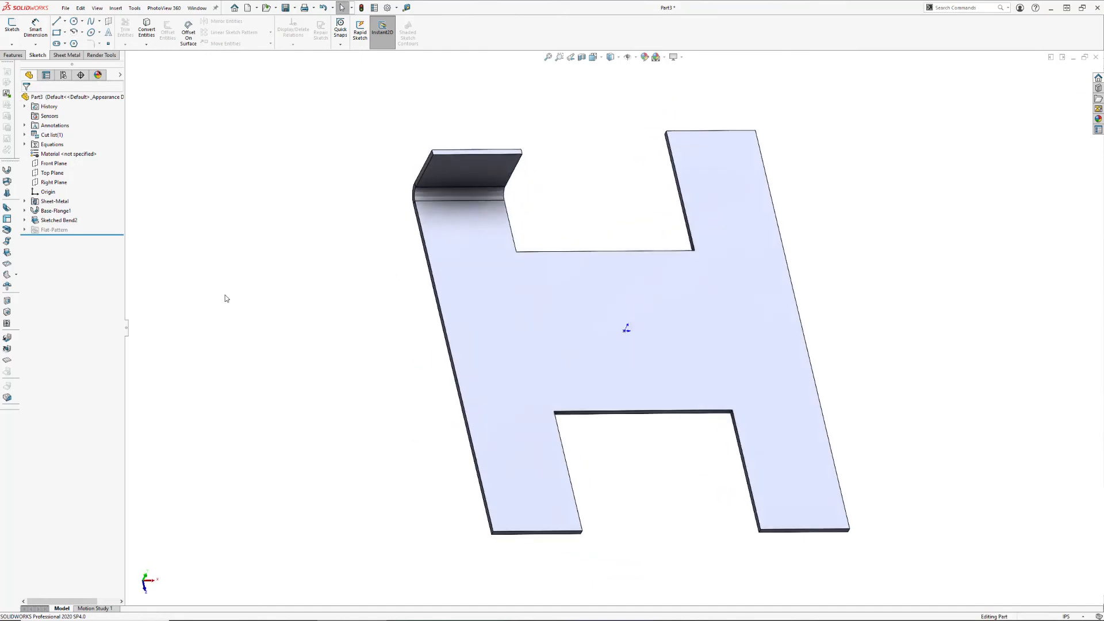
Review the sketched bend's parameters in the top view and close the definition with the same settings
{"action": "left_click", "coordinate": [57, 220]}
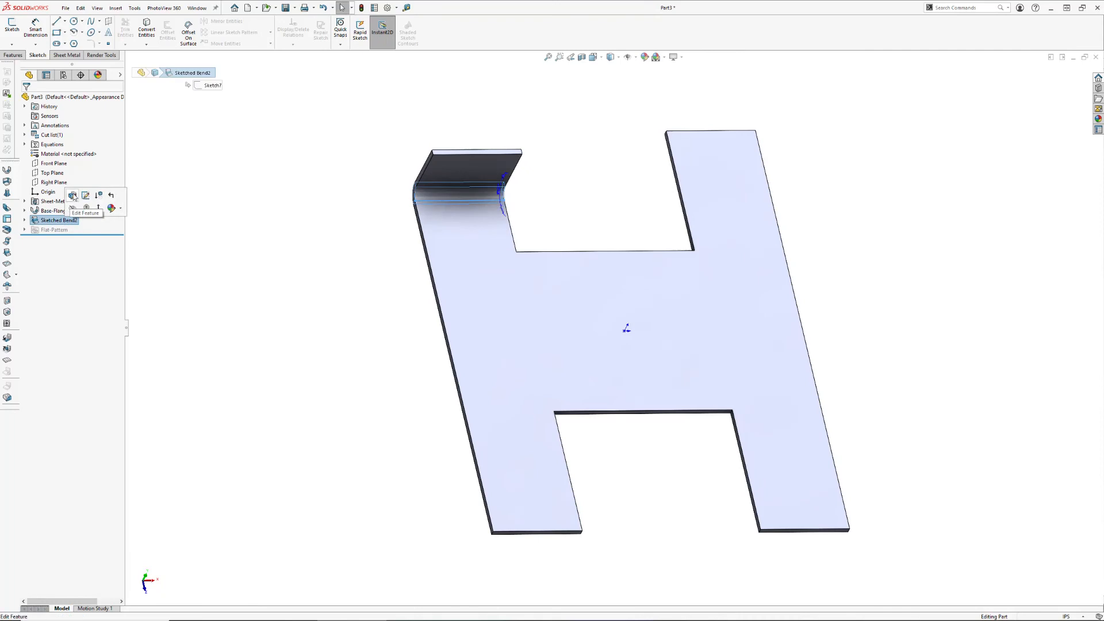
{"action": "left_click", "coordinate": [73, 196]}
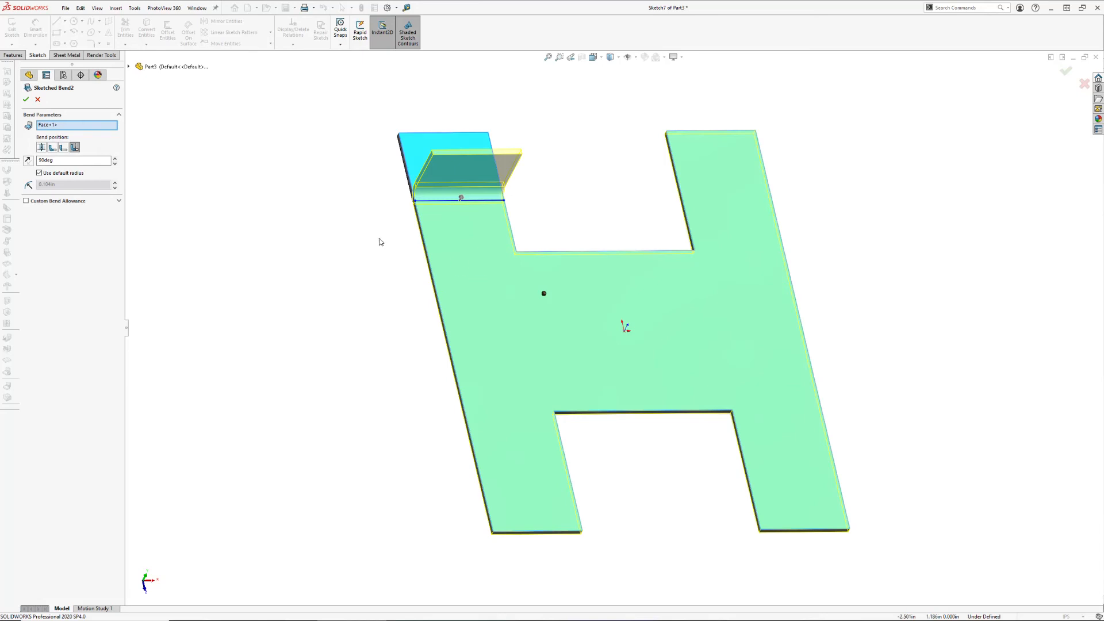
{"action": "key", "text": "ctrl+5"}
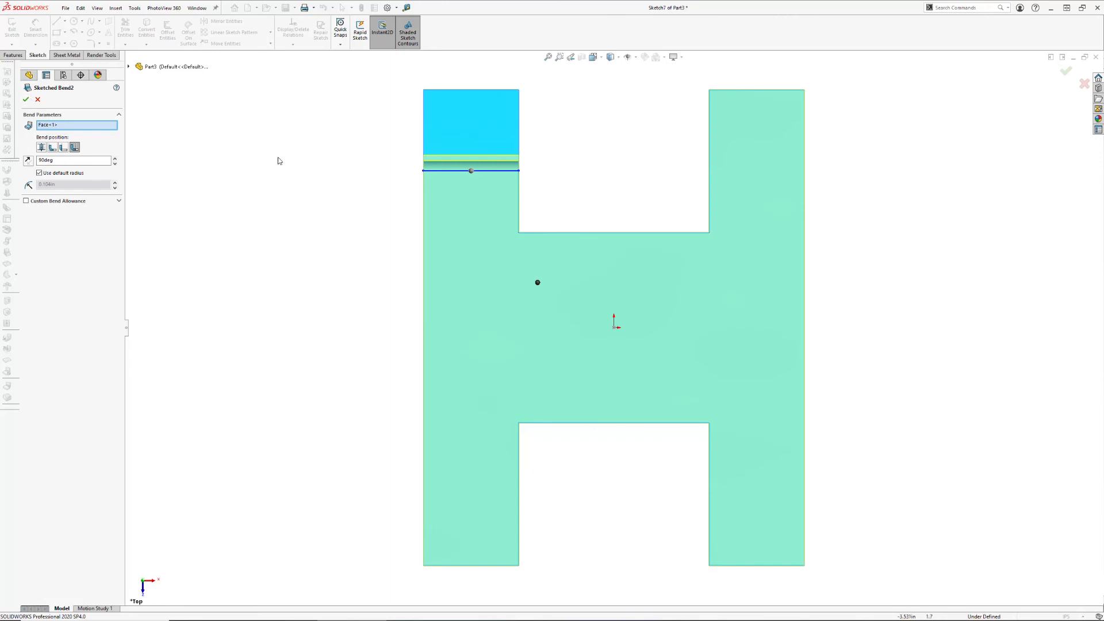
{"action": "left_click", "coordinate": [25, 99]}
Edit the bend line sketch and delete the coincident relation on the line's inner endpoint
{"action": "left_click", "coordinate": [26, 220]}
{"action": "left_click", "coordinate": [53, 231]}
{"action": "left_click", "coordinate": [56, 206]}
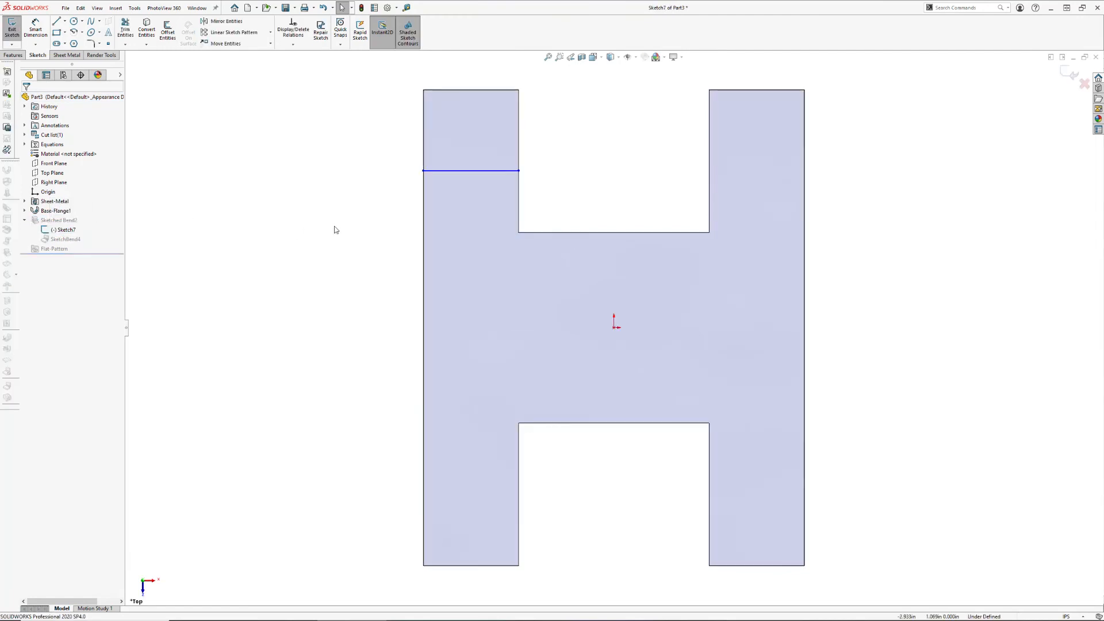
{"action": "left_click", "coordinate": [518, 170]}
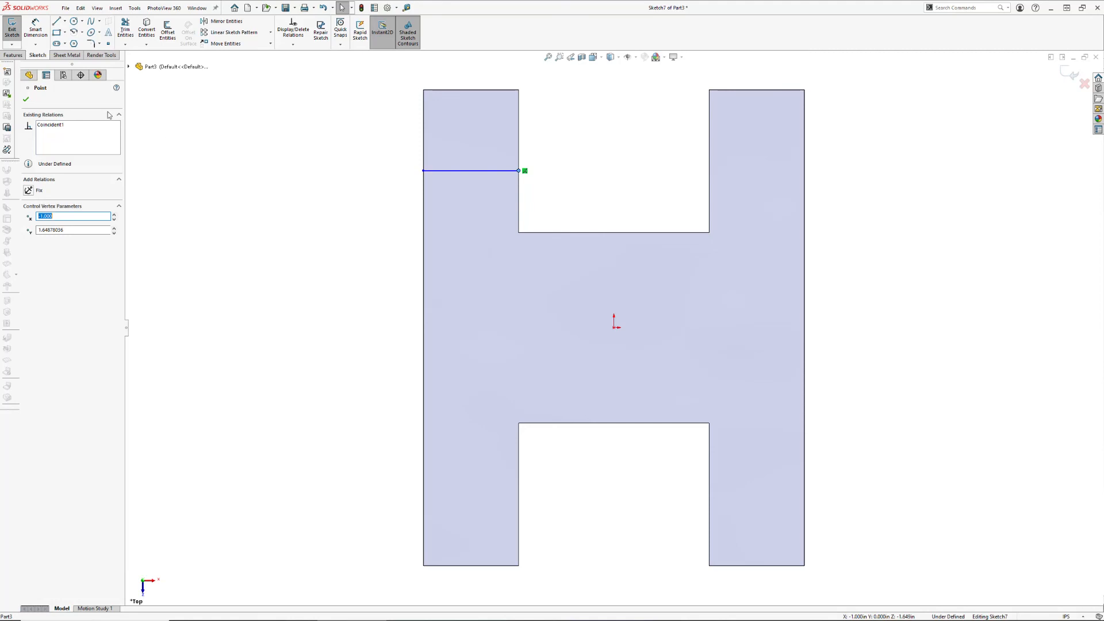
{"action": "left_click", "coordinate": [49, 126]}
{"action": "key", "text": "Delete"}
{"action": "left_click", "coordinate": [25, 101]}
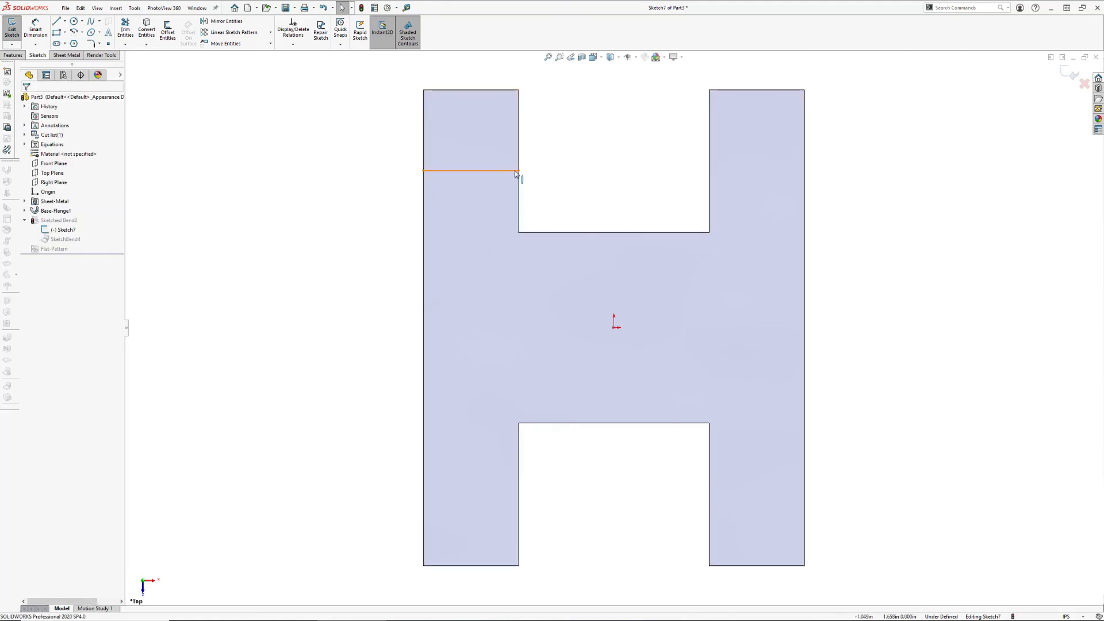
Extend the bend line across to the outer edge of the opposite leg and rebuild the bend
{"action": "left_click_drag", "start_coordinate": [518, 171], "coordinate": [804, 180]}
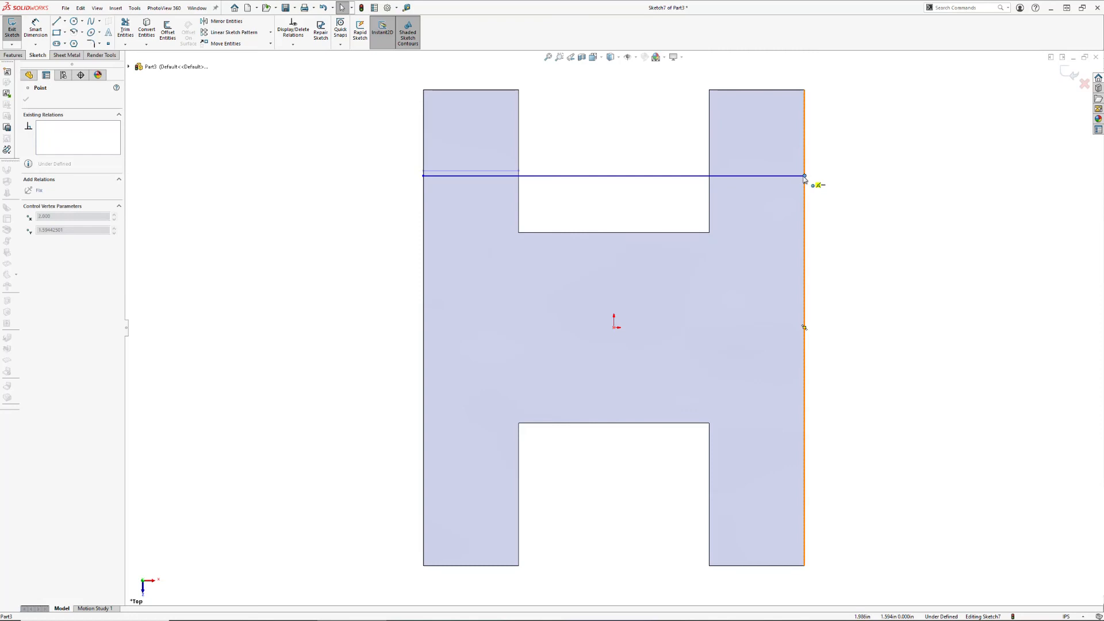
{"action": "left_click", "coordinate": [26, 99]}
{"action": "left_click", "coordinate": [1063, 75]}
{"action": "middle_click_drag", "start_coordinate": [887, 230], "coordinate": [813, 286]}
Add a second horizontal bend line about 4 in long across both lower legs in the same sketch and rebuild
{"action": "left_click", "coordinate": [64, 229]}
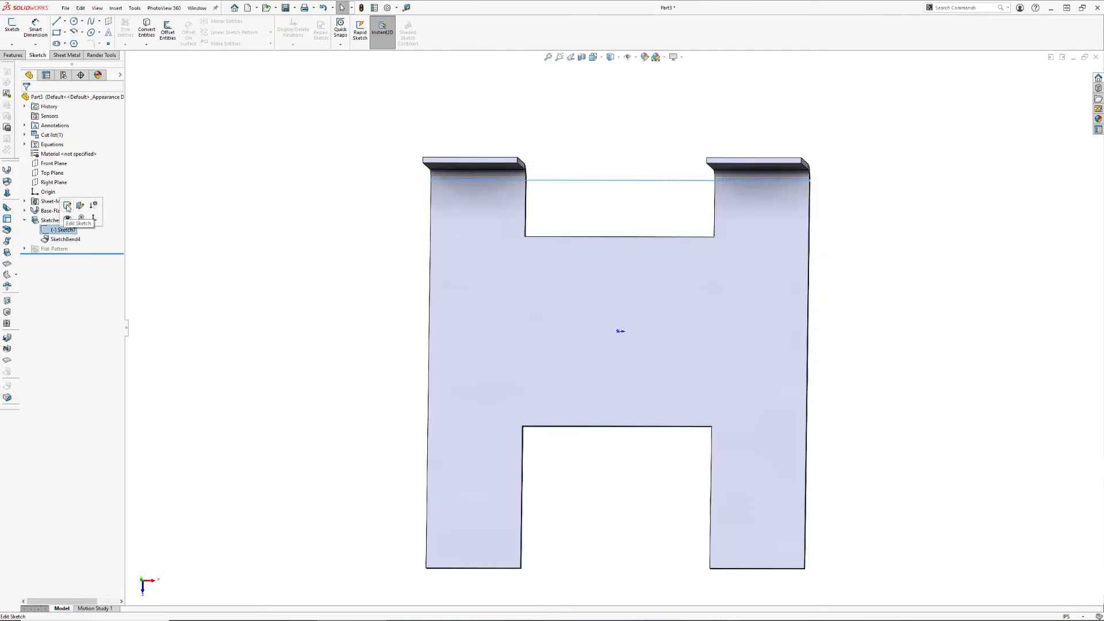
{"action": "left_click", "coordinate": [58, 214]}
{"action": "left_click", "coordinate": [56, 21]}
{"action": "left_click", "coordinate": [427, 504]}
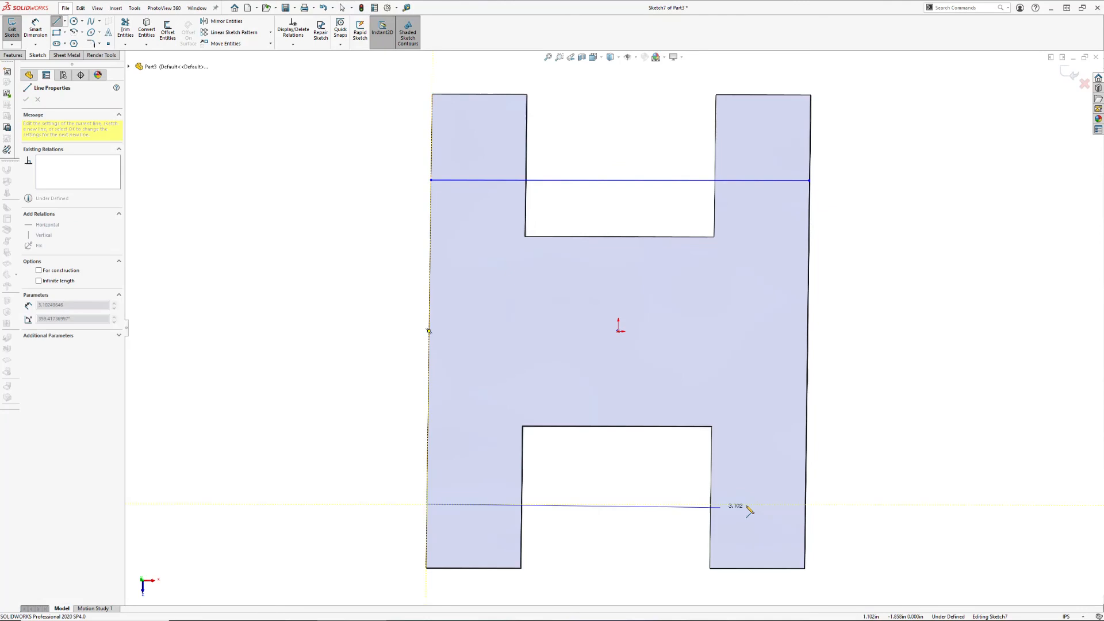
{"action": "left_click", "coordinate": [805, 504]}
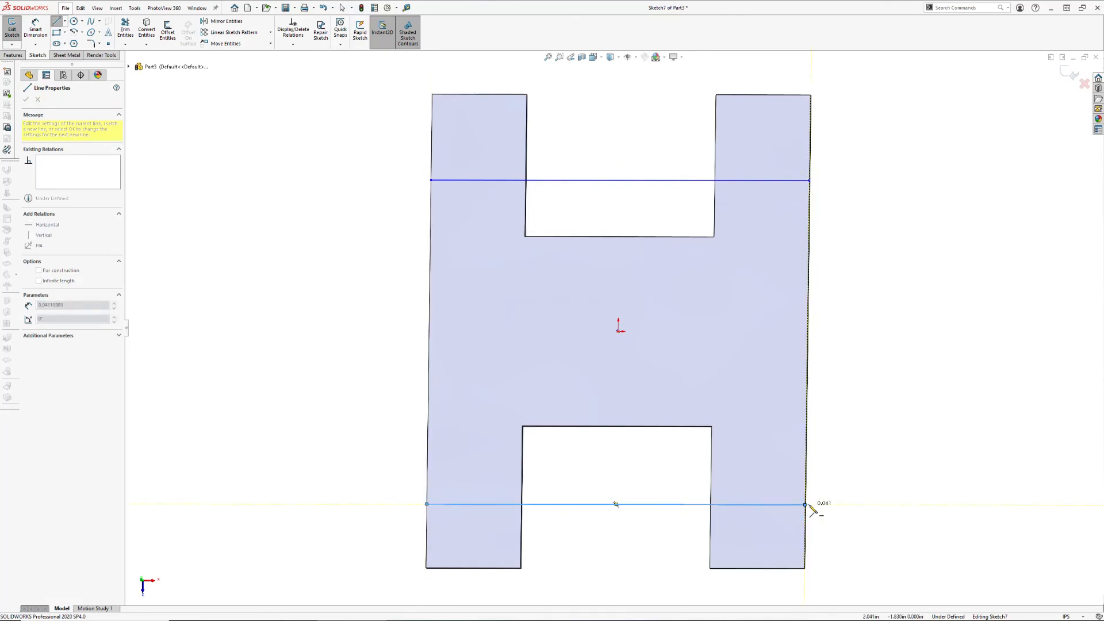
{"action": "key", "text": "Escape"}
{"action": "left_click", "coordinate": [1074, 74]}
{"action": "mouse_move", "coordinate": [956, 227]}
{"action": "middle_mouse_down"}
{"action": "mouse_move", "coordinate": [837, 361]}
{"action": "mouse_move", "coordinate": [873, 313]}
{"action": "mouse_move", "coordinate": [833, 342]}
{"action": "mouse_move", "coordinate": [636, 351]}
{"action": "middle_mouse_up"}
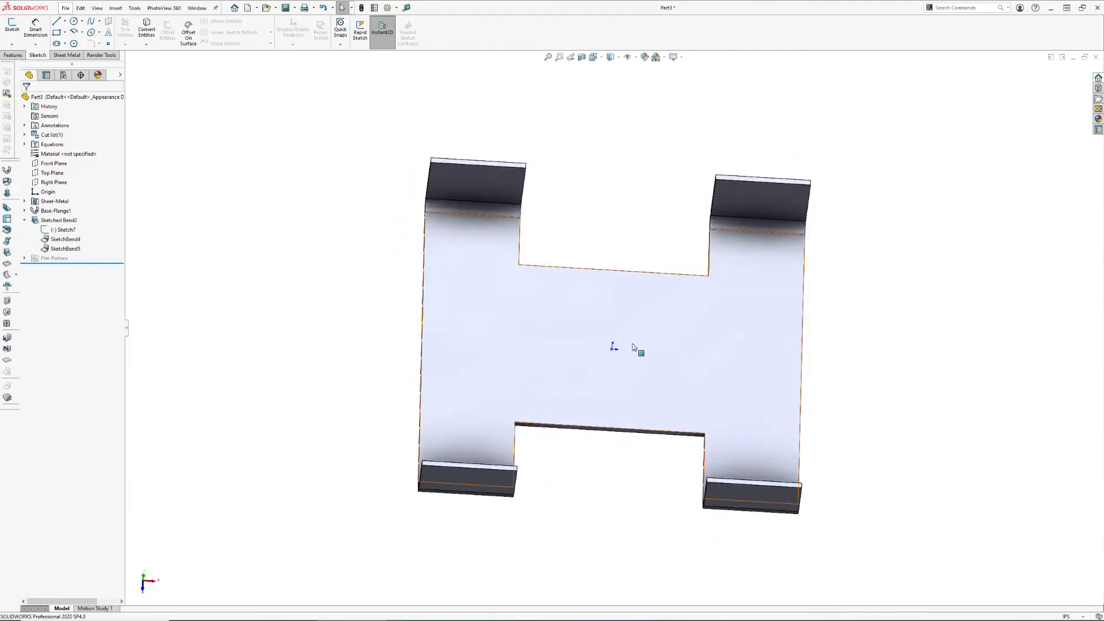
Add a vertical bend line between the midpoints of the central web's upper and lower edges, and rebuild the part
{"action": "left_click", "coordinate": [67, 229]}
{"action": "left_click", "coordinate": [78, 209]}
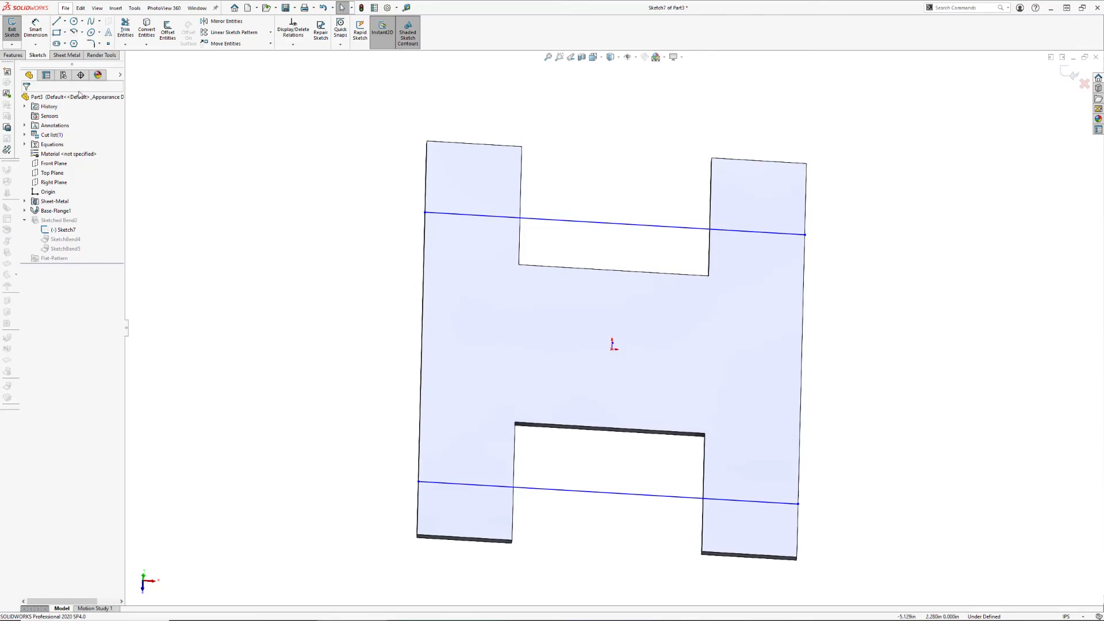
{"action": "left_click", "coordinate": [56, 21]}
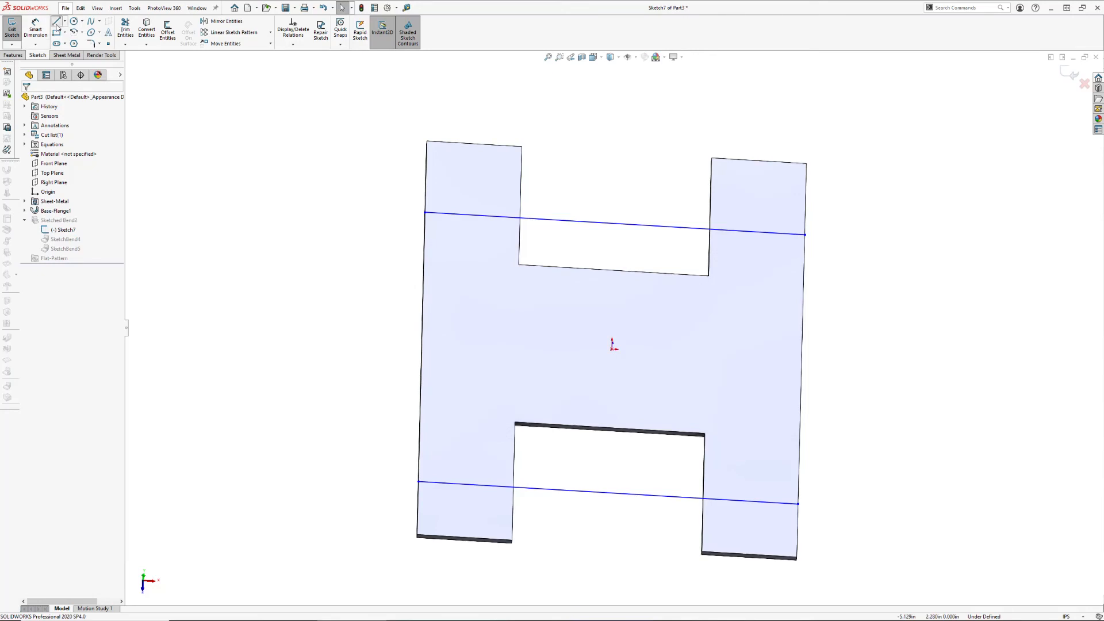
{"action": "left_click", "coordinate": [614, 270]}
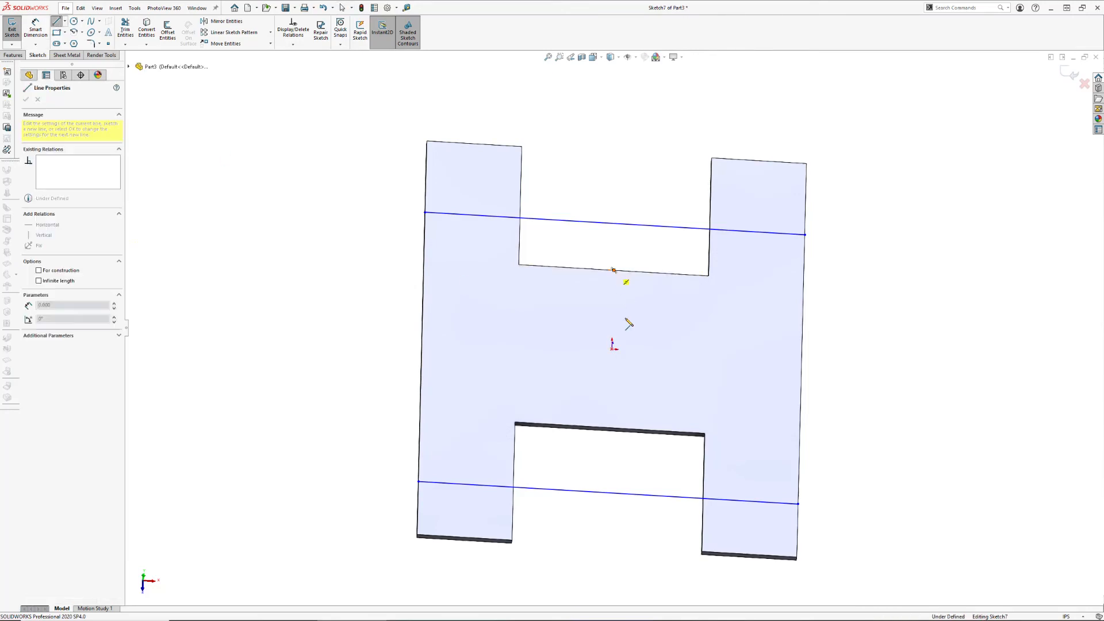
{"action": "left_click", "coordinate": [610, 429]}
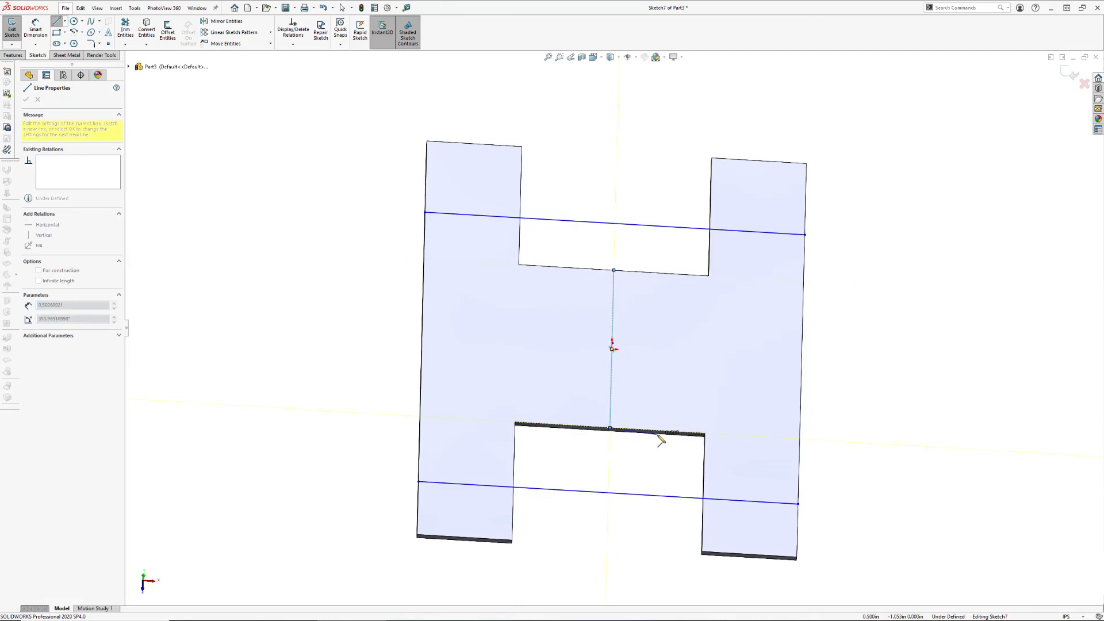
{"action": "key", "text": "Escape"}
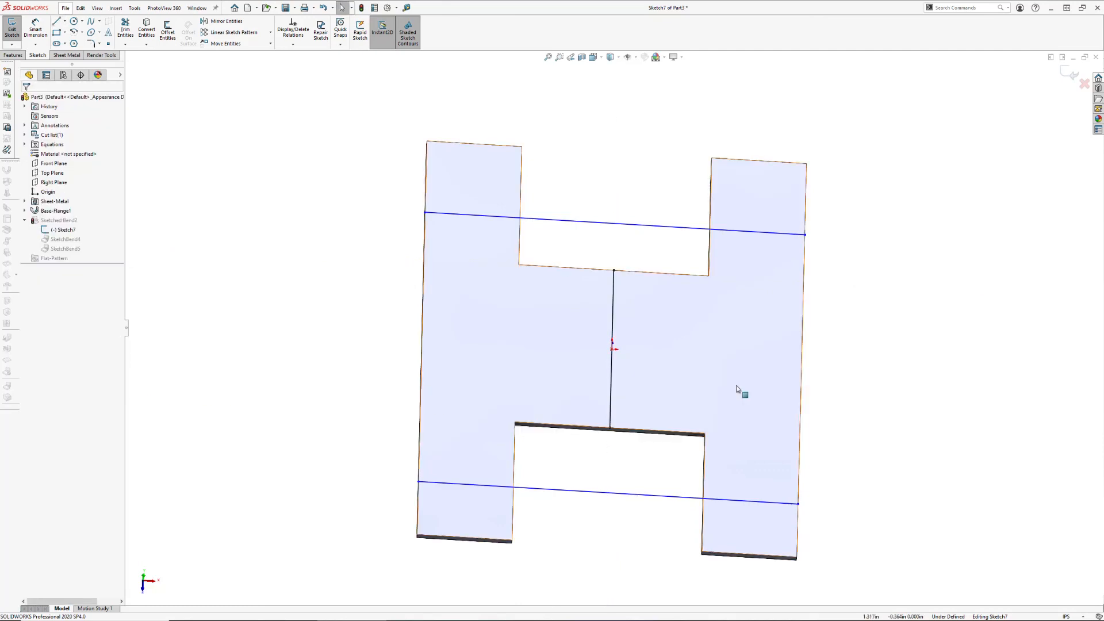
{"action": "left_click", "coordinate": [1069, 75]}
{"action": "middle_click_drag", "start_coordinate": [916, 320], "coordinate": [841, 339]}
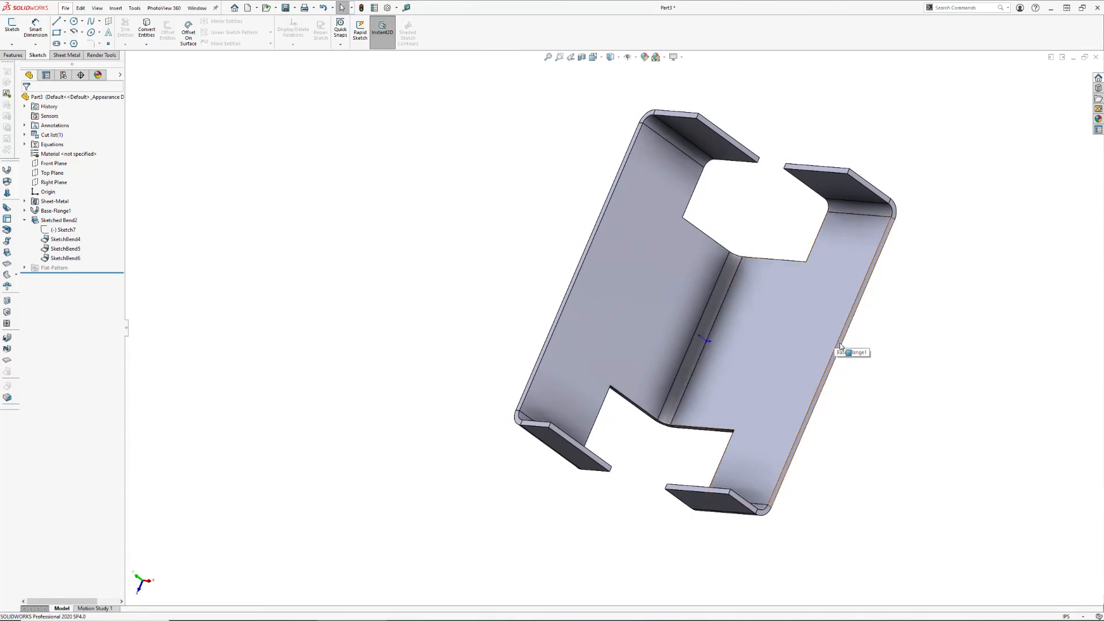
{"action": "middle_click_drag", "start_coordinate": [828, 377], "coordinate": [845, 333]}
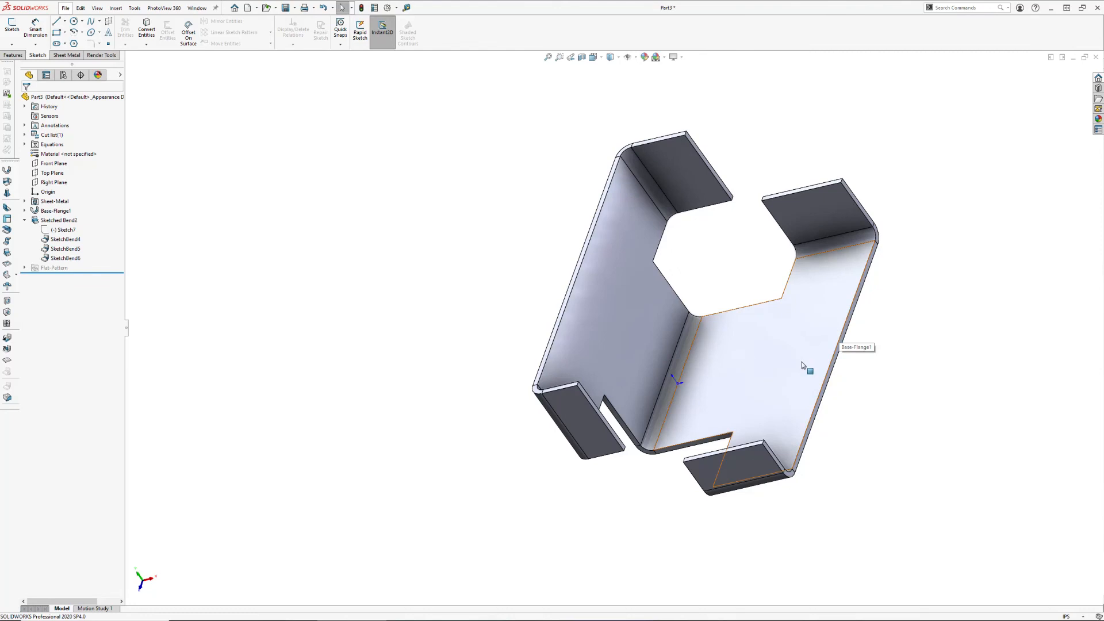
{"action": "middle_click_drag", "start_coordinate": [809, 395], "coordinate": [782, 384]}
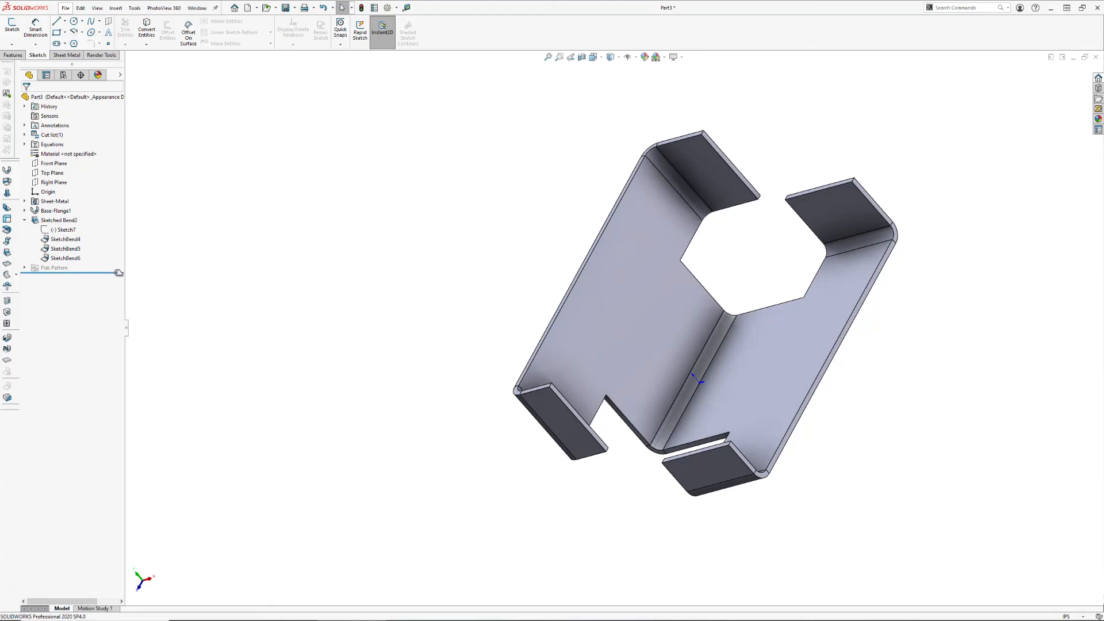
Look at the direction and angle settings shared by all lines of the sketched bend, and cancel
{"action": "left_click", "coordinate": [58, 220]}
{"action": "left_click", "coordinate": [68, 197]}
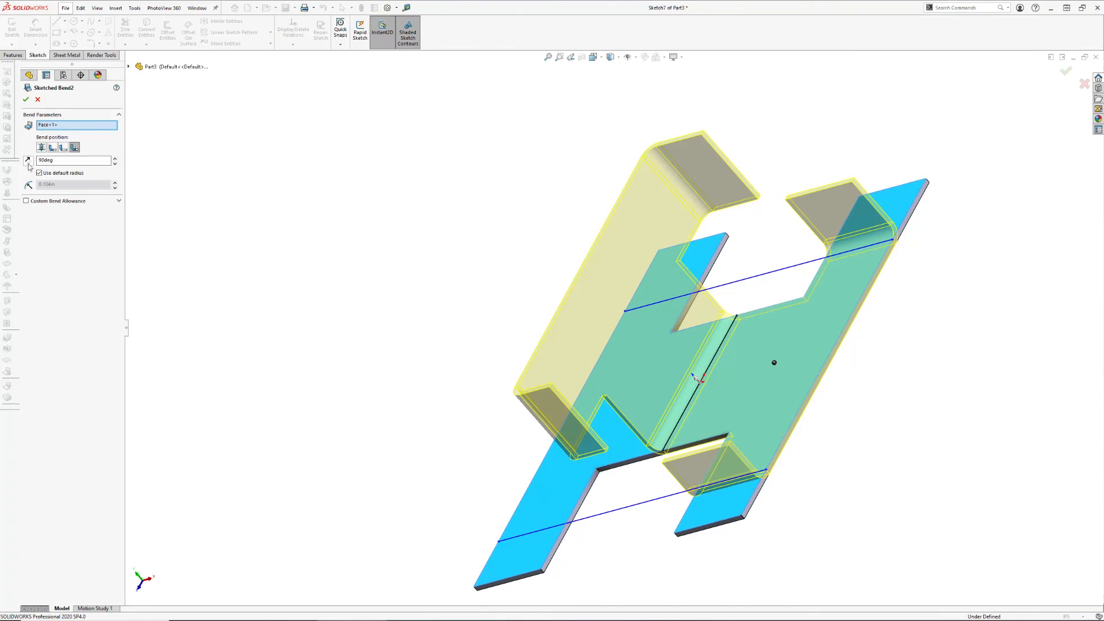
{"action": "left_click", "coordinate": [36, 102]}
Sketch a line on the outer face of the upturned half, joining the midpoints of the web's two side edges
{"action": "mouse_move", "coordinate": [603, 338]}
{"action": "middle_mouse_down"}
{"action": "mouse_move", "coordinate": [573, 272]}
{"action": "mouse_move", "coordinate": [596, 214]}
{"action": "mouse_move", "coordinate": [549, 226]}
{"action": "mouse_move", "coordinate": [533, 214]}
{"action": "mouse_move", "coordinate": [491, 117]}
{"action": "middle_mouse_up"}
{"action": "mouse_move", "coordinate": [908, 446]}
{"action": "middle_mouse_down"}
{"action": "mouse_move", "coordinate": [1020, 468]}
{"action": "mouse_move", "coordinate": [897, 446]}
{"action": "middle_mouse_up"}
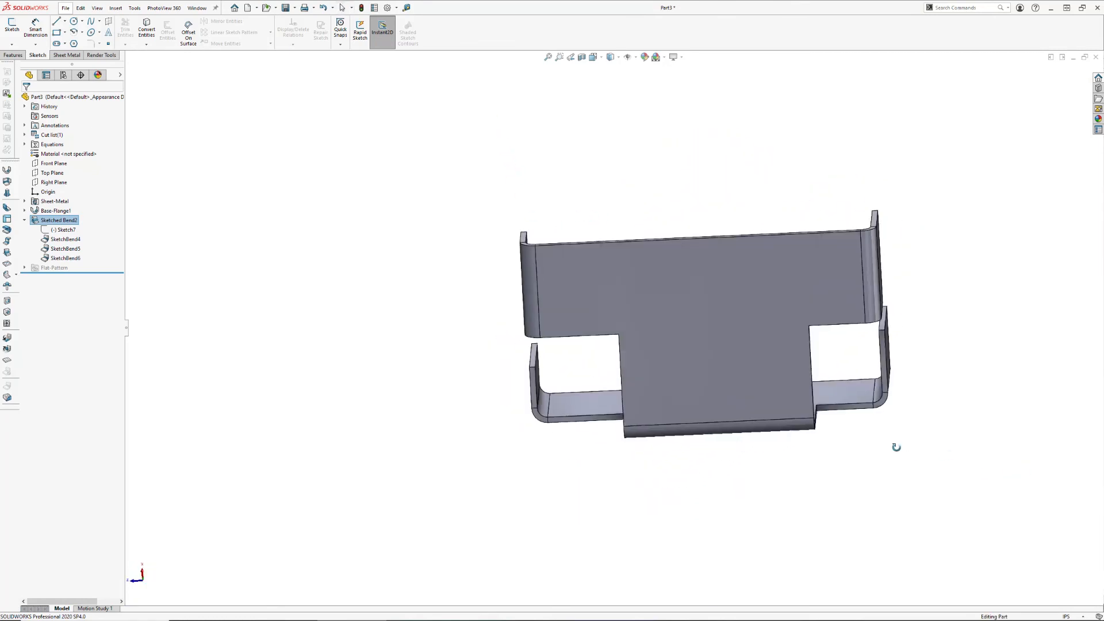
{"action": "left_click", "coordinate": [721, 374]}
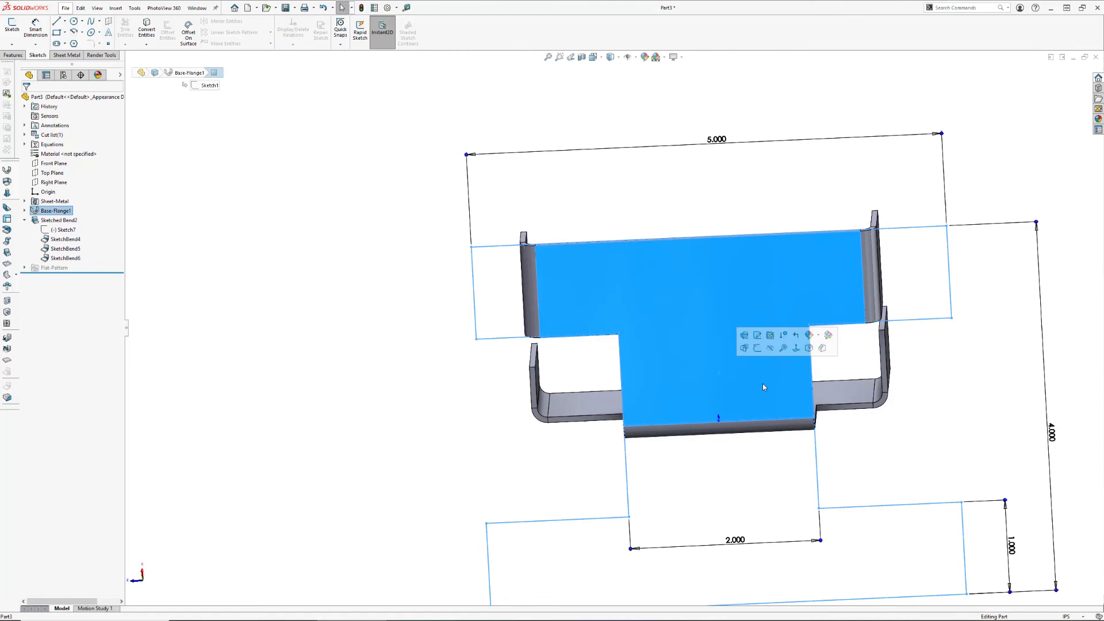
{"action": "left_click", "coordinate": [759, 350]}
{"action": "key", "text": "l"}
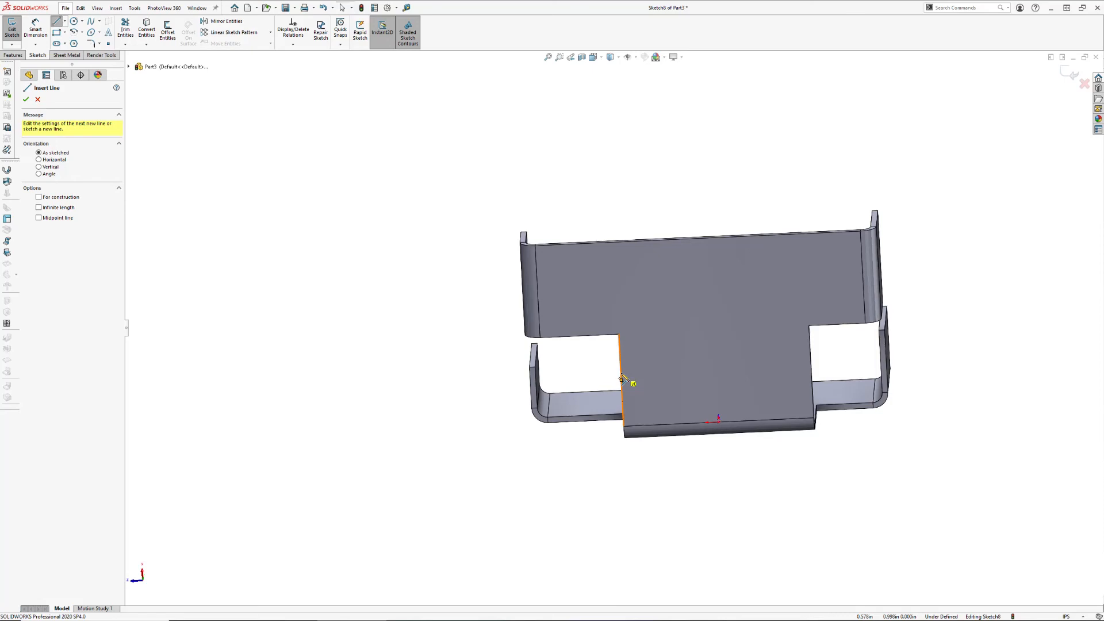
{"action": "left_click", "coordinate": [621, 380]}
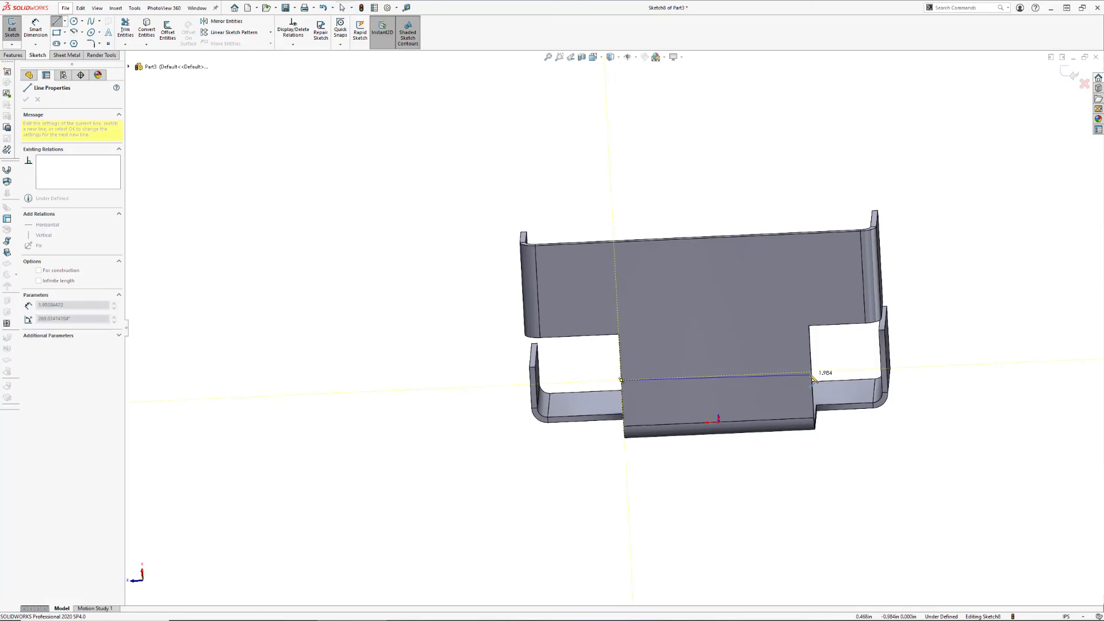
{"action": "left_click", "coordinate": [811, 371]}
{"action": "key", "text": "Escape"}
{"action": "key", "text": "Escape"}
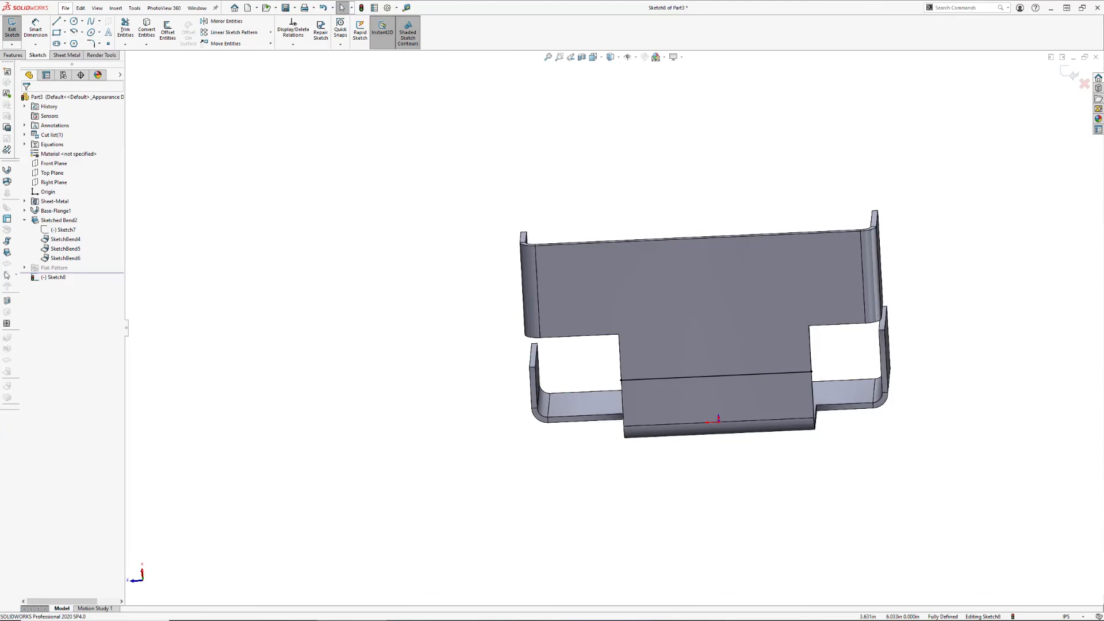
Start a 90-degree sketched bend on the new line, fixing the face portion beside the existing central bend
{"action": "left_click", "coordinate": [8, 253]}
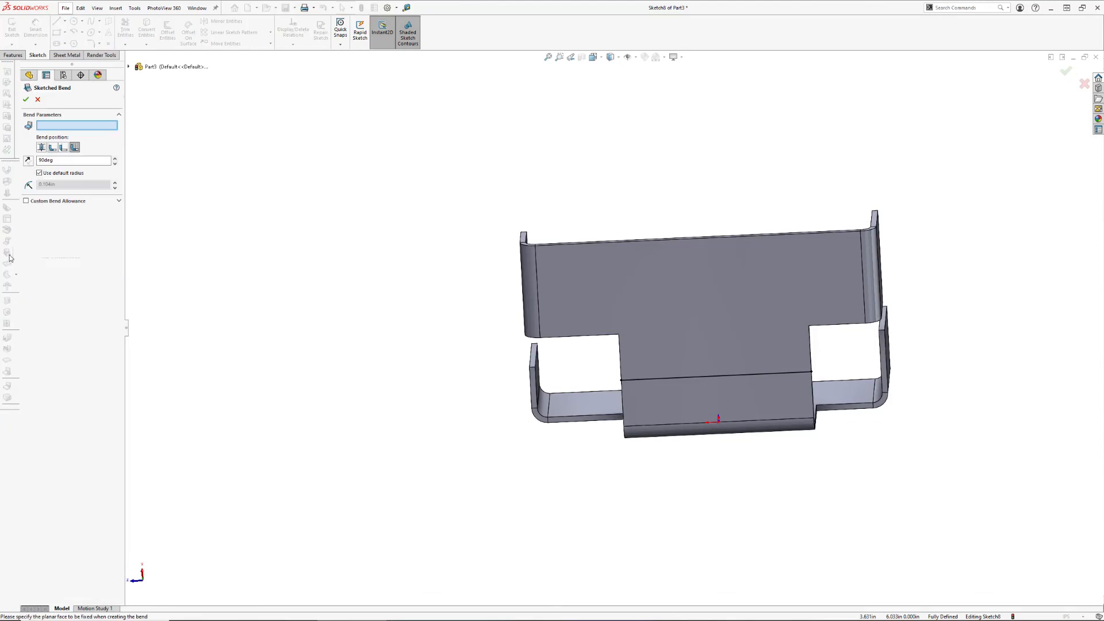
{"action": "middle_click_drag", "start_coordinate": [506, 342], "coordinate": [567, 305]}
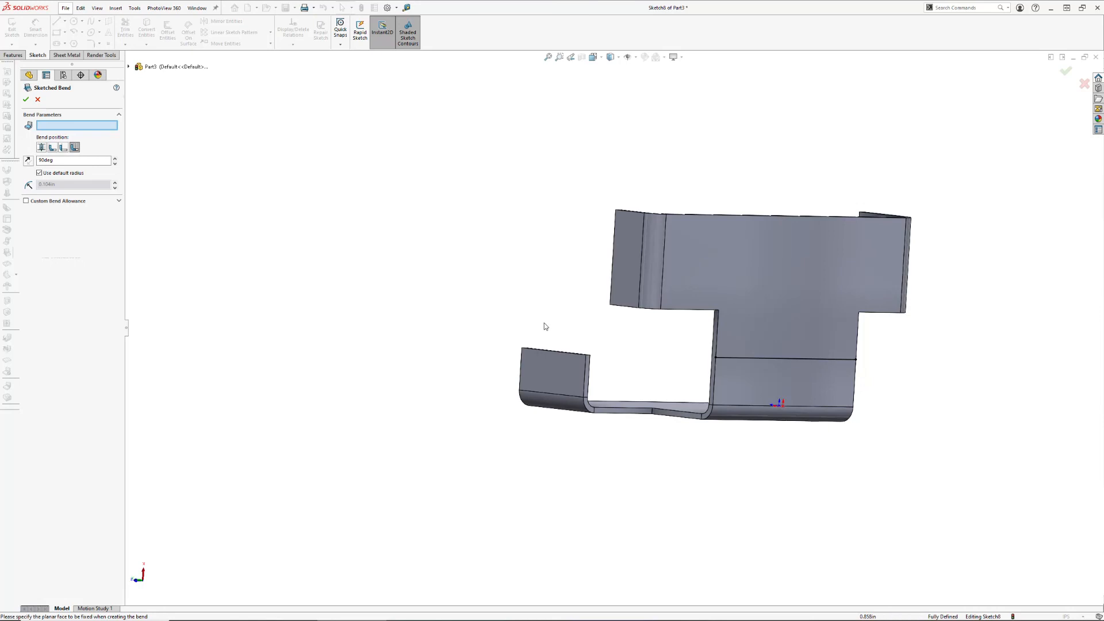
{"action": "left_click", "coordinate": [748, 385]}
{"action": "middle_click_drag", "start_coordinate": [823, 424], "coordinate": [887, 434]}
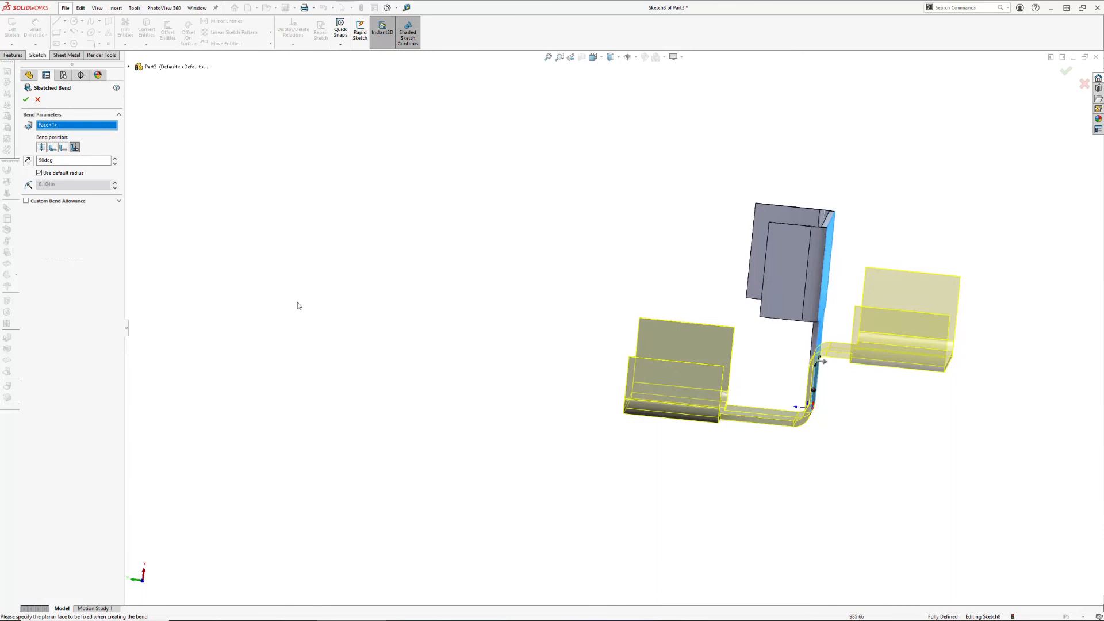
Compare the reversed bend direction with the original and restore the original outward direction
{"action": "left_click", "coordinate": [28, 166]}
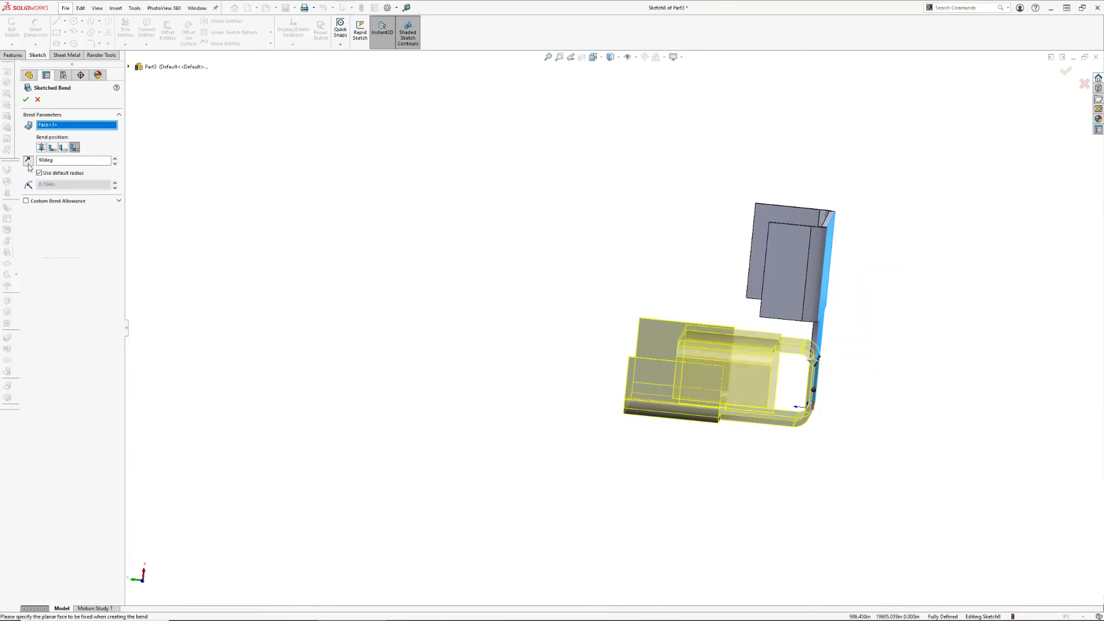
{"action": "middle_click_drag", "start_coordinate": [618, 363], "coordinate": [587, 377]}
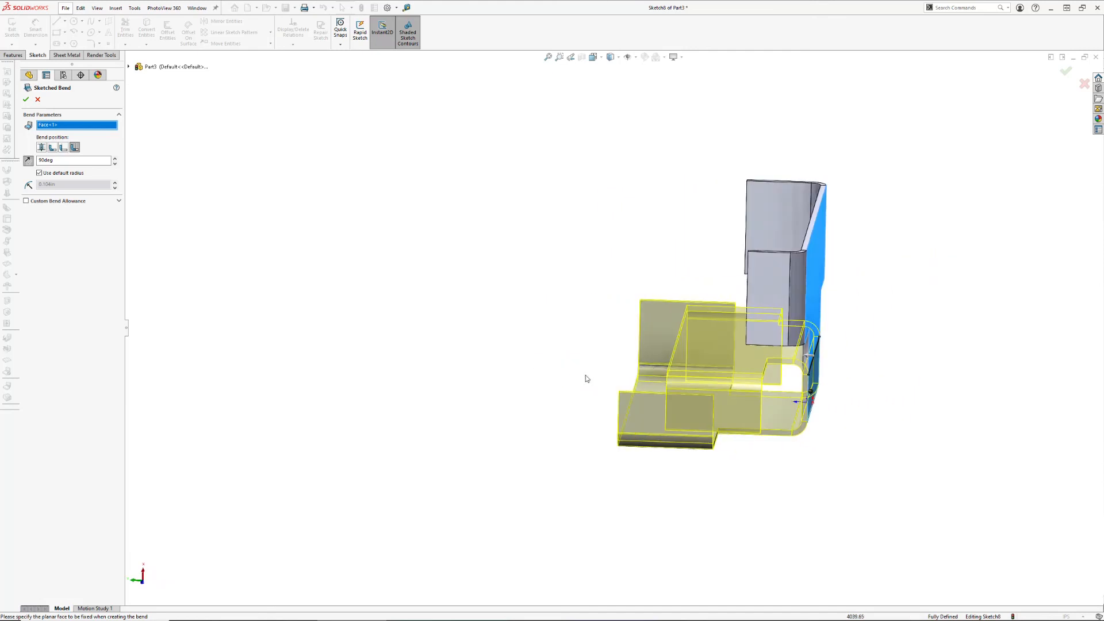
{"action": "left_click", "coordinate": [28, 160]}
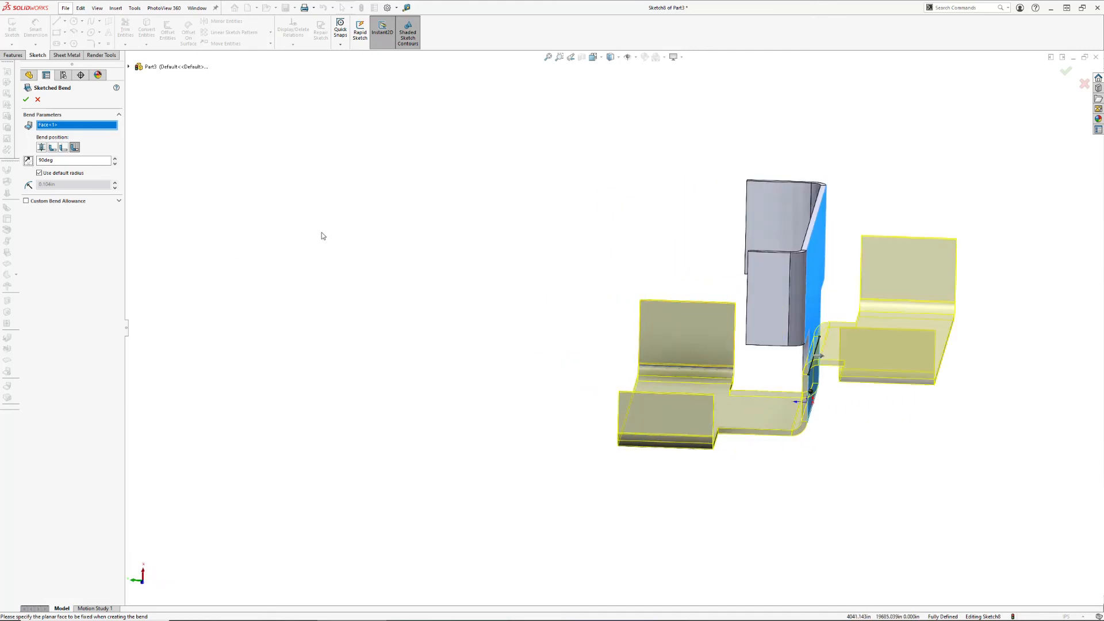
Set the bend angle to 45 degrees and create the second sketched bend across the web
{"action": "left_click", "coordinate": [27, 161]}
{"action": "type", "text": "45"}
{"action": "key", "text": "Tab"}
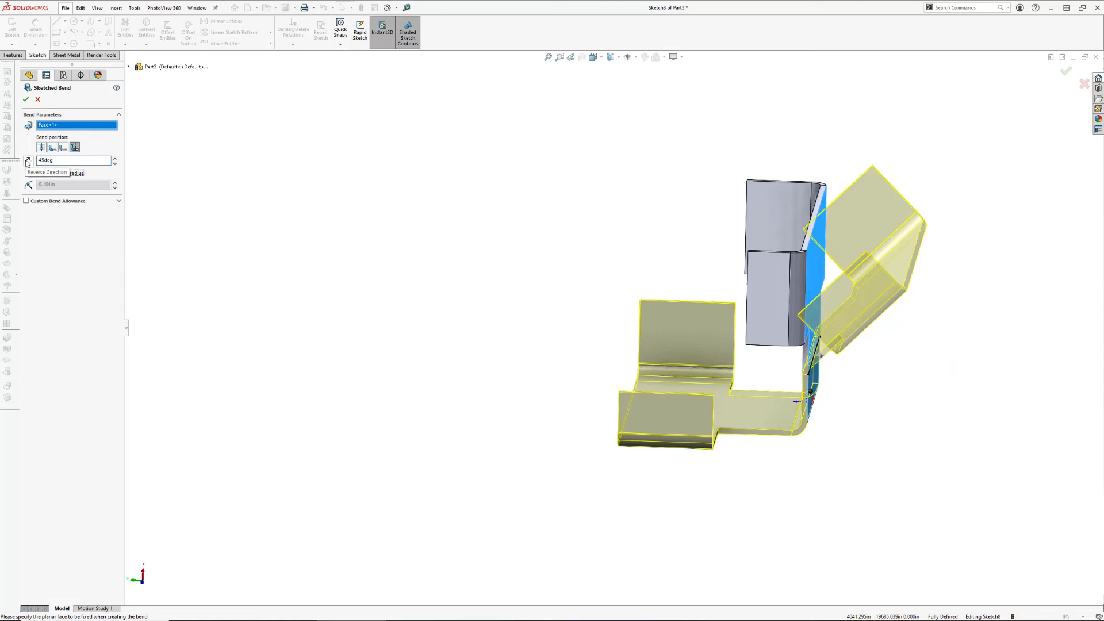
{"action": "left_click", "coordinate": [26, 100]}
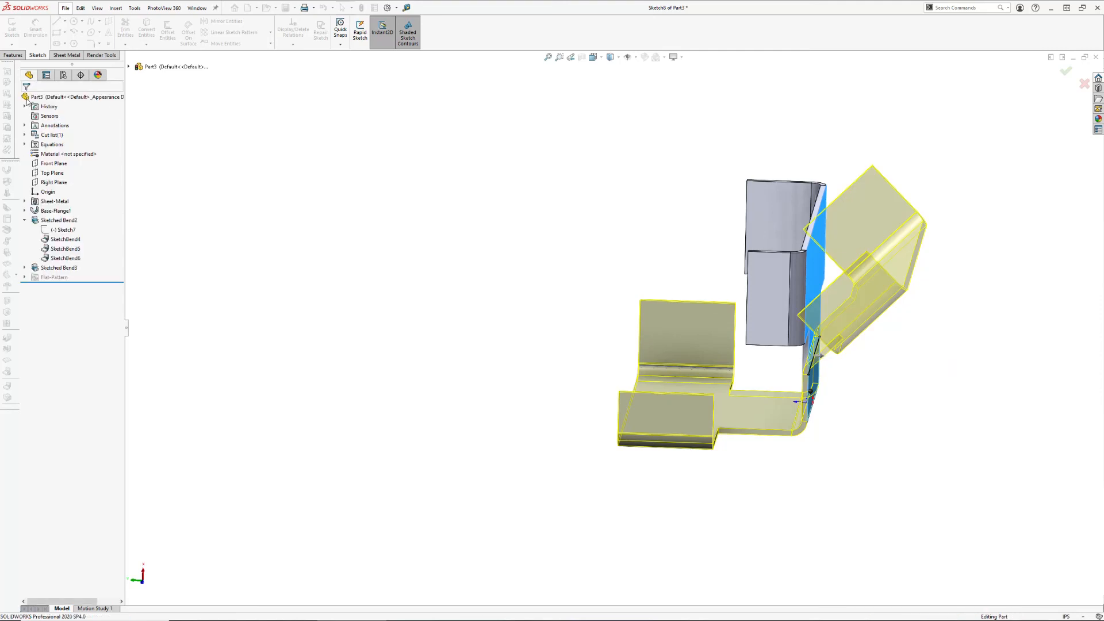
{"action": "mouse_move", "coordinate": [872, 377]}
{"action": "middle_mouse_down"}
{"action": "mouse_move", "coordinate": [972, 382]}
{"action": "mouse_move", "coordinate": [961, 377]}
{"action": "middle_mouse_up"}
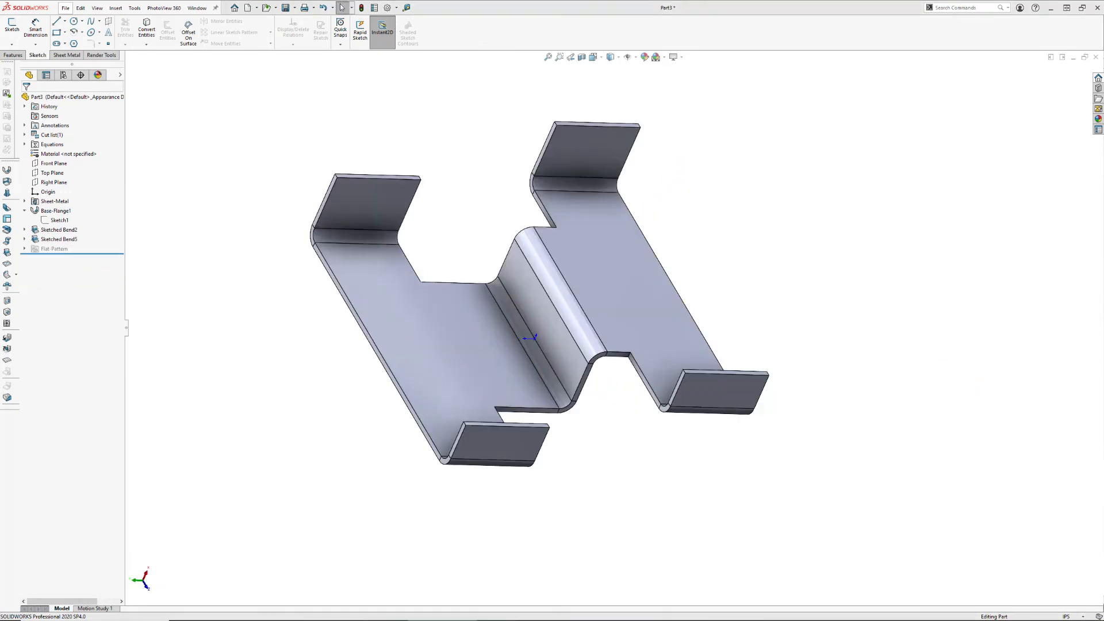